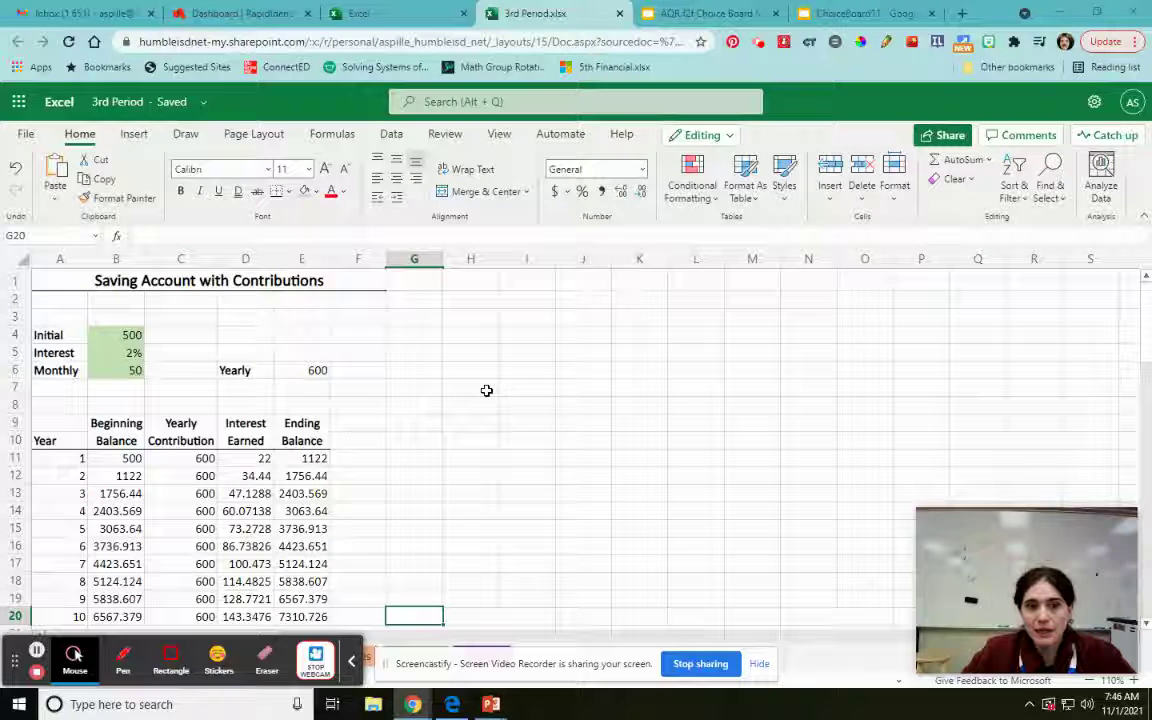
Step: Merge and centre I1:M1 and enter the heading 401K
left_click_drag(532, 282, 771, 282)
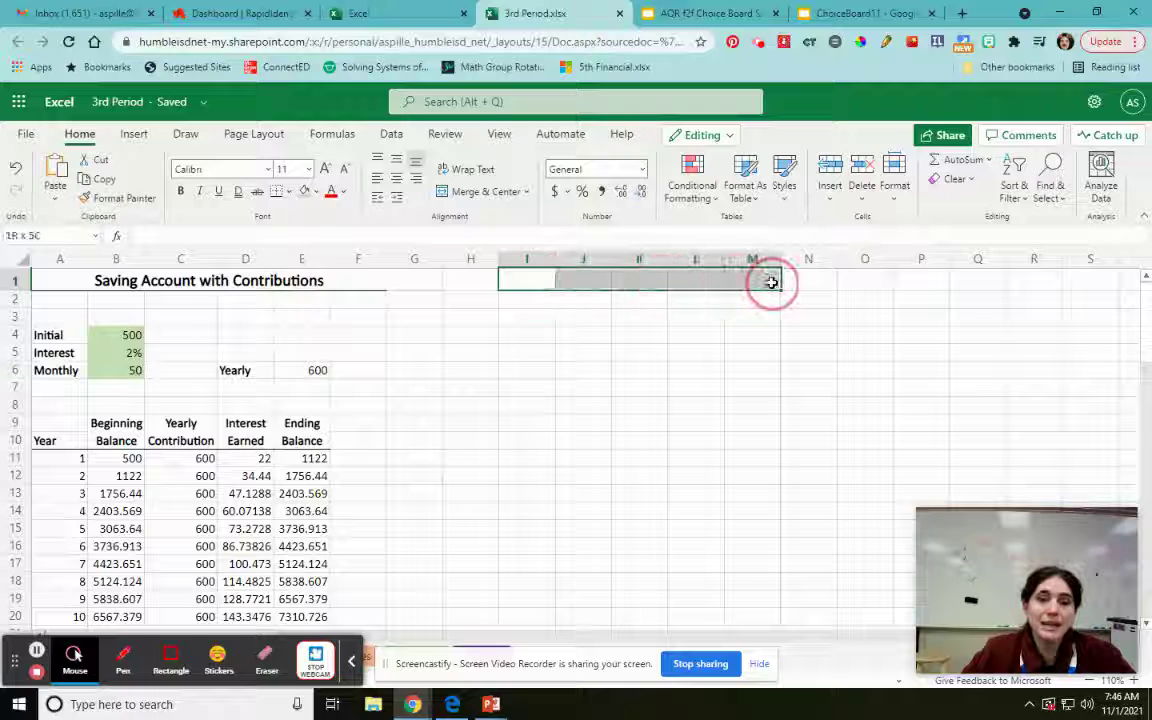
left_click(482, 192)
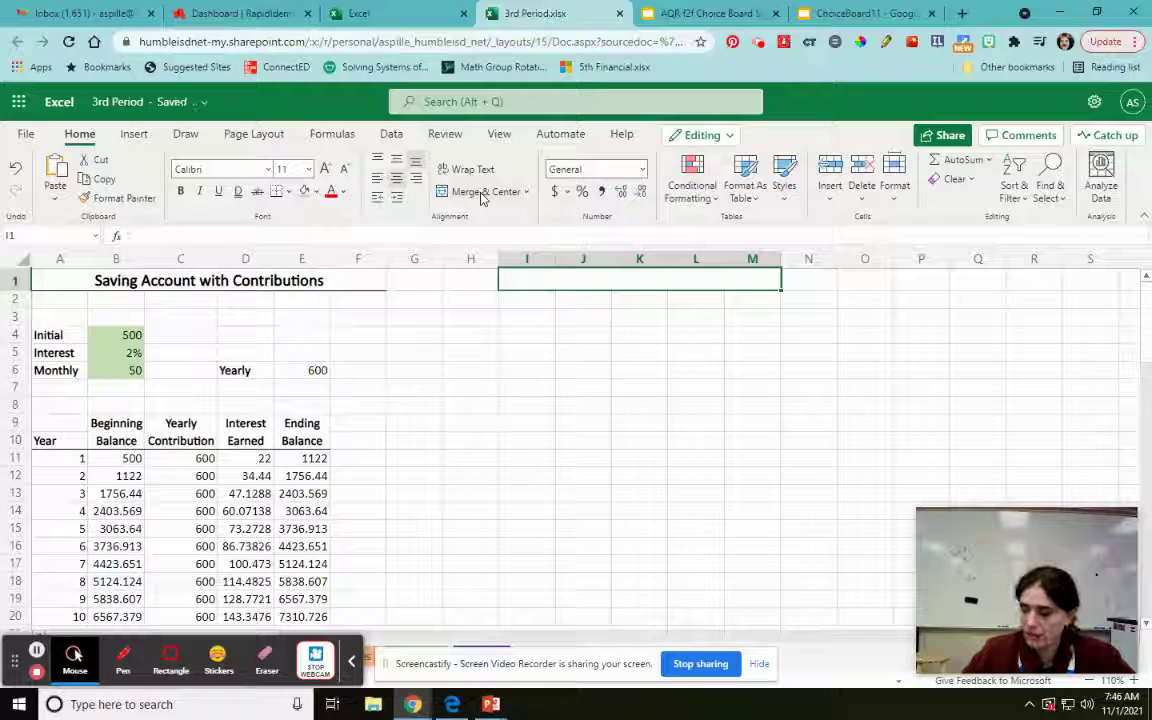
type("401K")
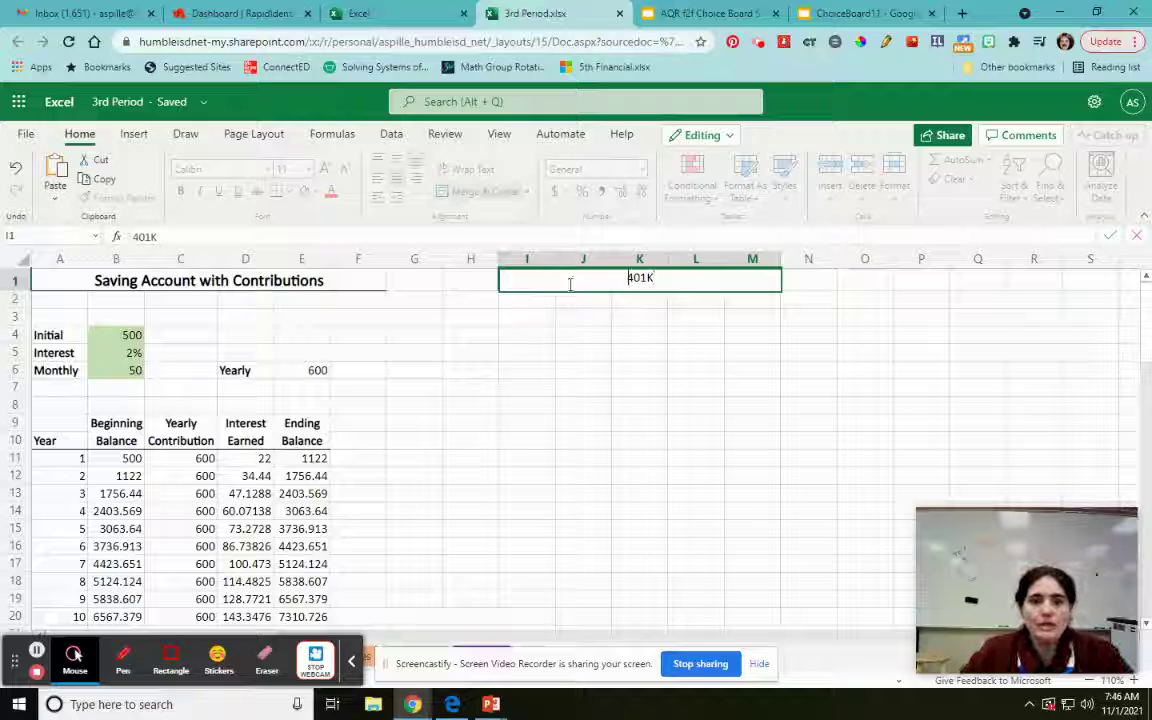
left_click(627, 375)
Step: Make the 401K heading bold at font size 14
left_click(640, 282)
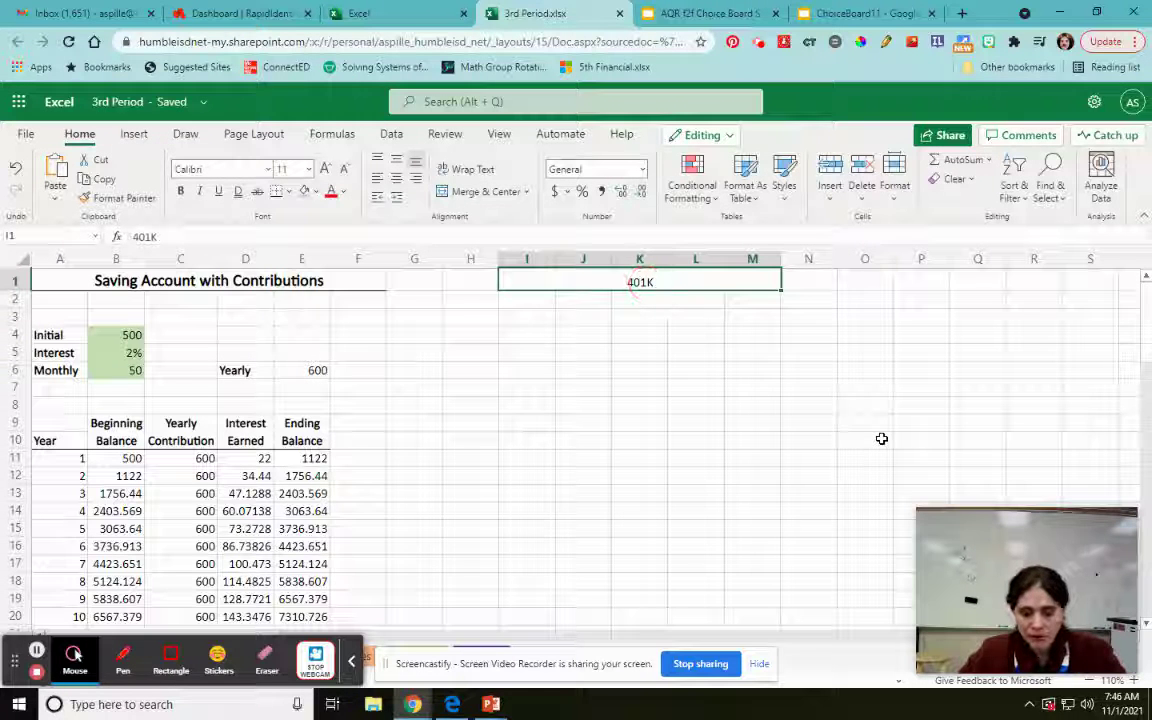
key("ctrl+b")
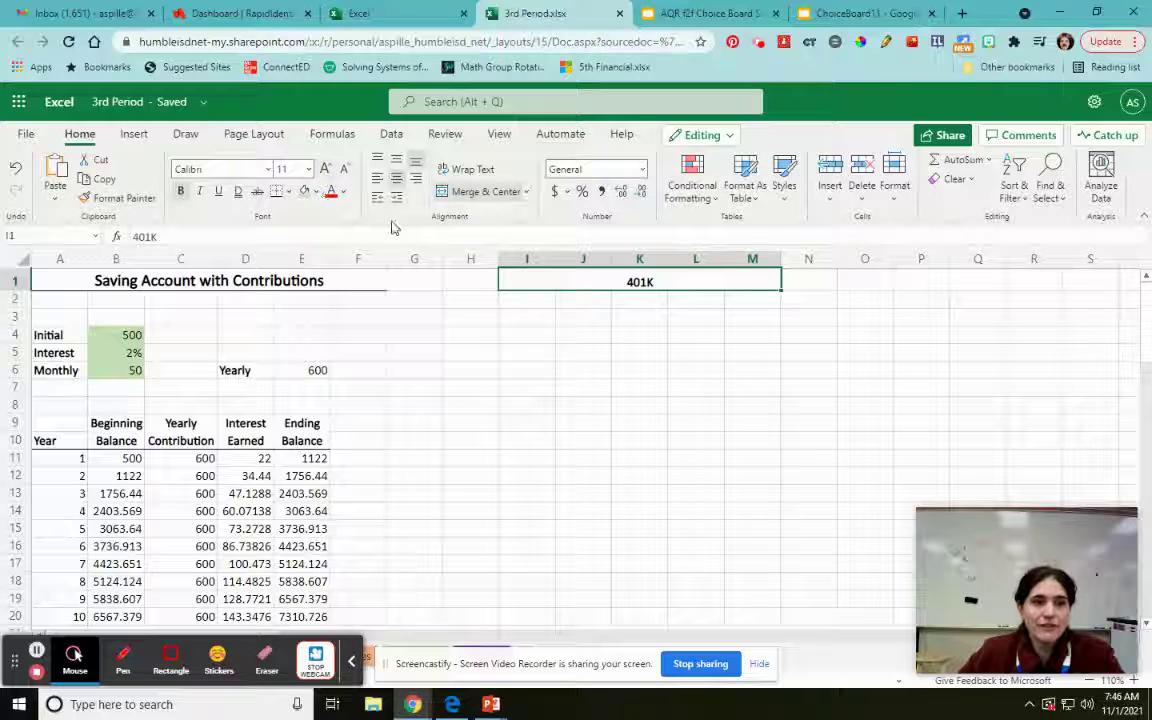
left_click(325, 170)
left_click(325, 170)
left_click(325, 170)
left_click(344, 170)
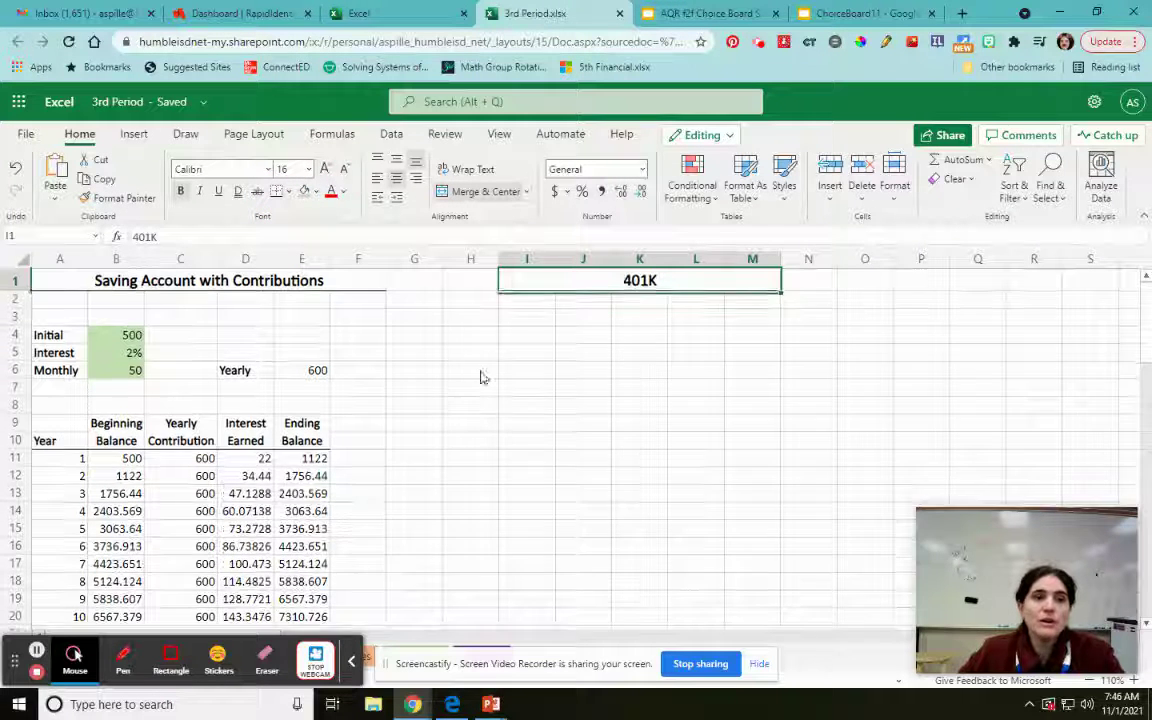
left_click(661, 456)
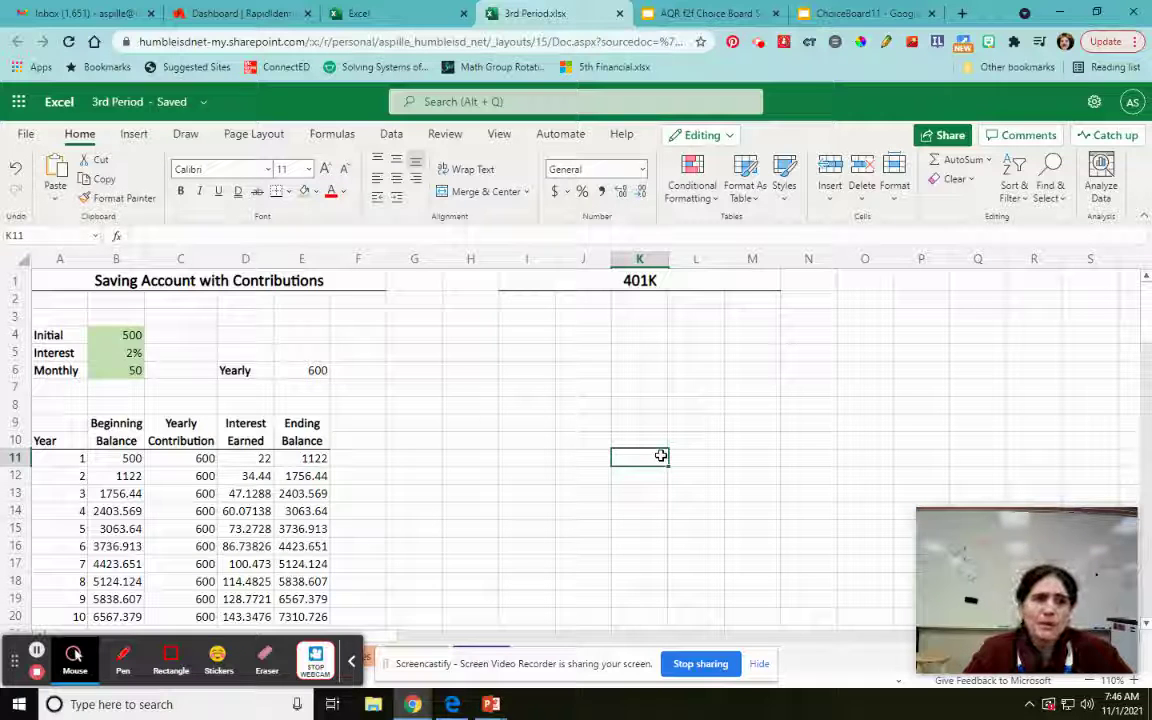
Step: Enter the labels Initial, Interest and Monthly in I4:I6
left_click(529, 335)
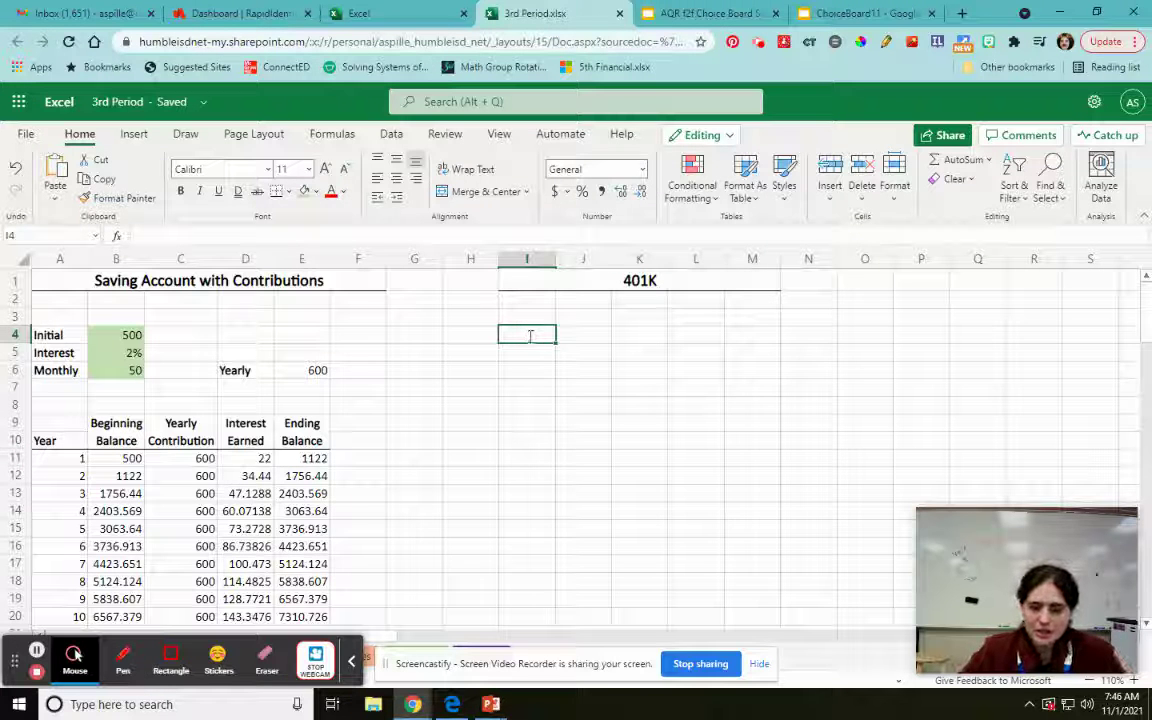
type("Initial")
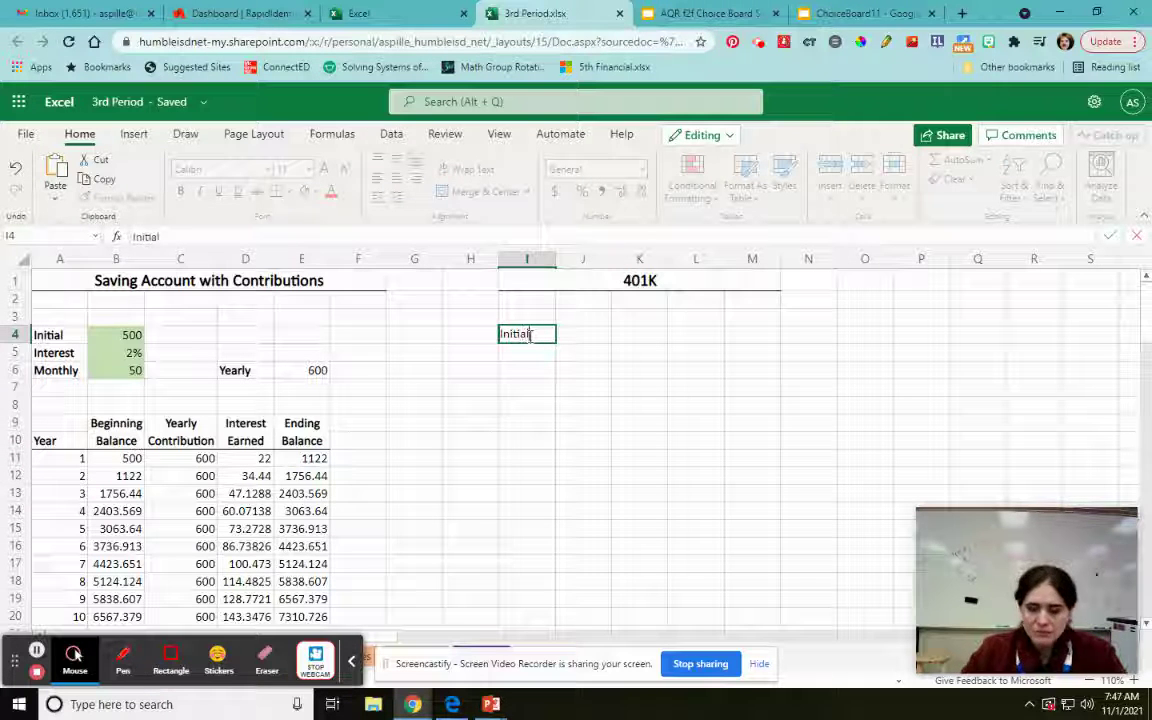
key("Return")
type("Interest")
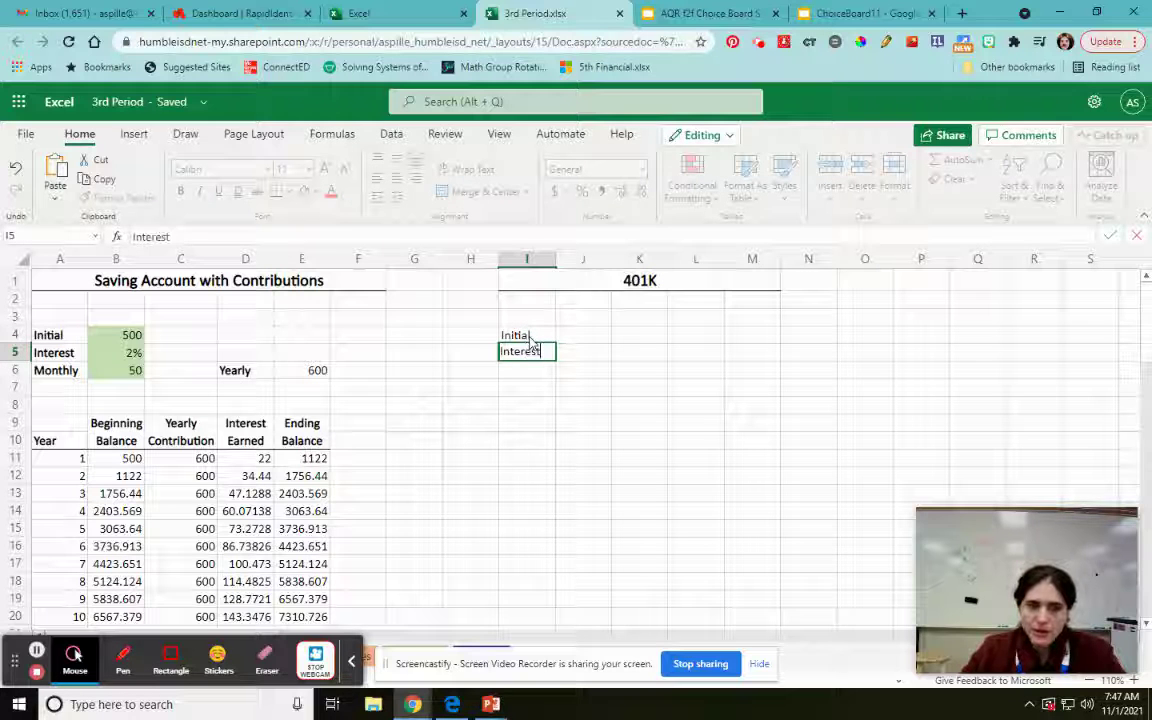
key("Return")
type("Month")
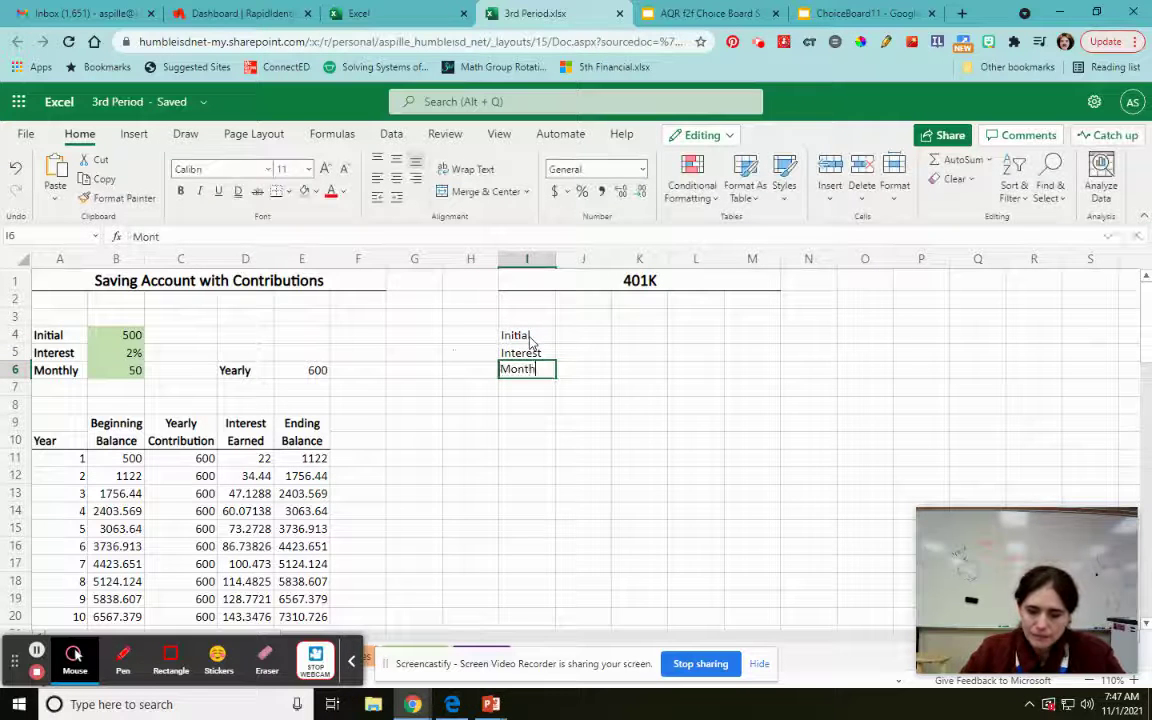
type("ly")
left_click(692, 400)
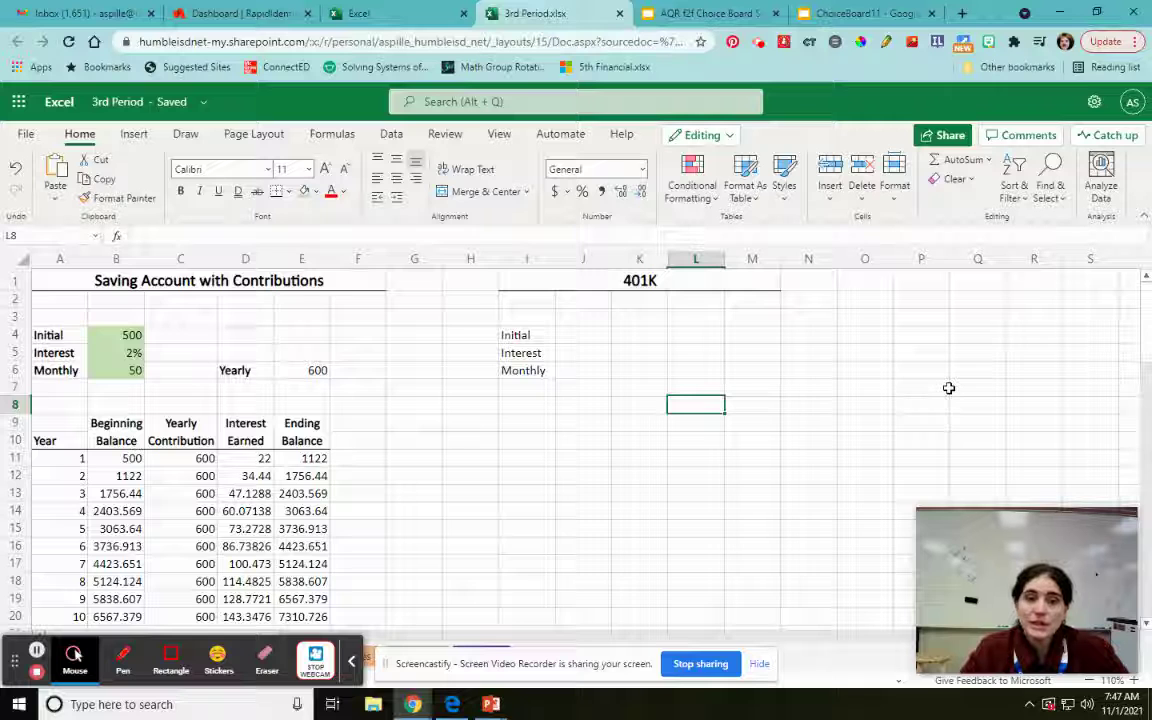
Step: Enter the labels Income and Match in L4:L5
left_click(693, 336)
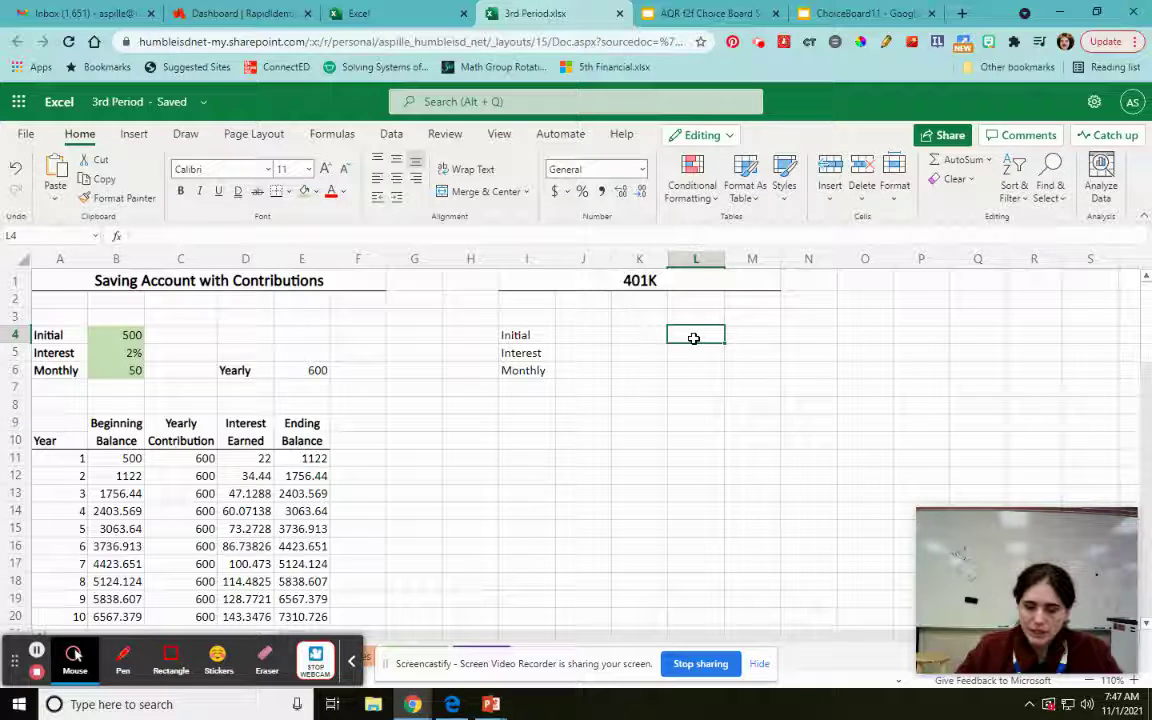
type("Income")
key("Return")
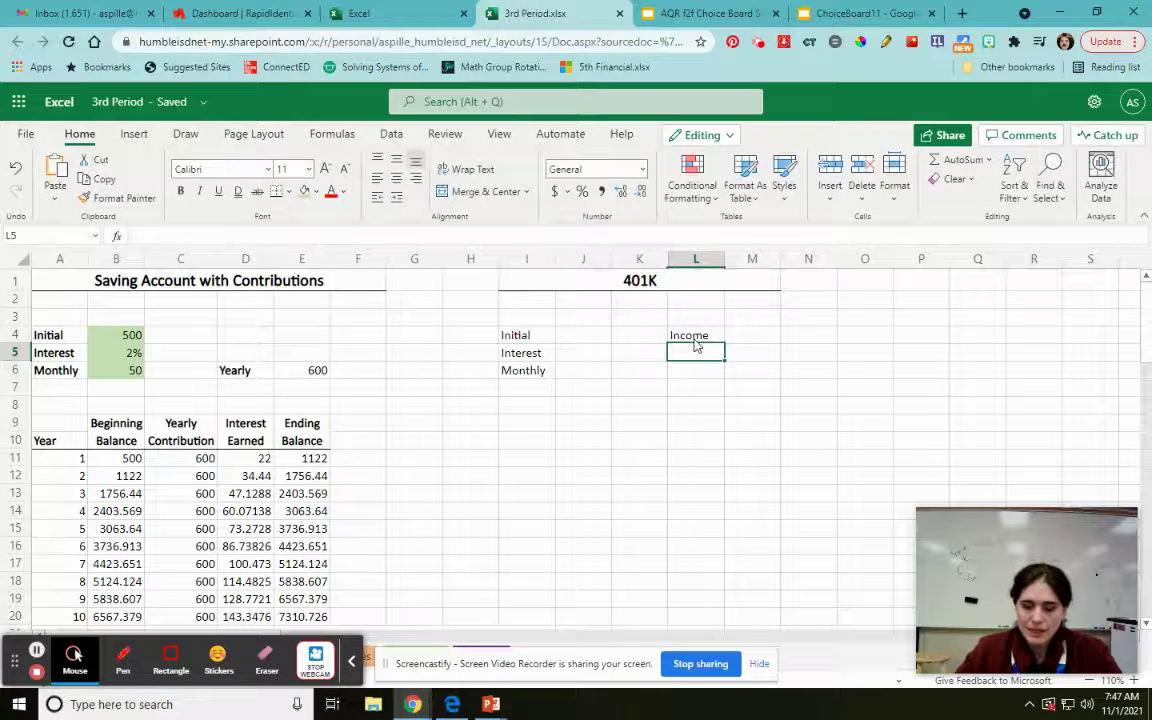
type("Company")
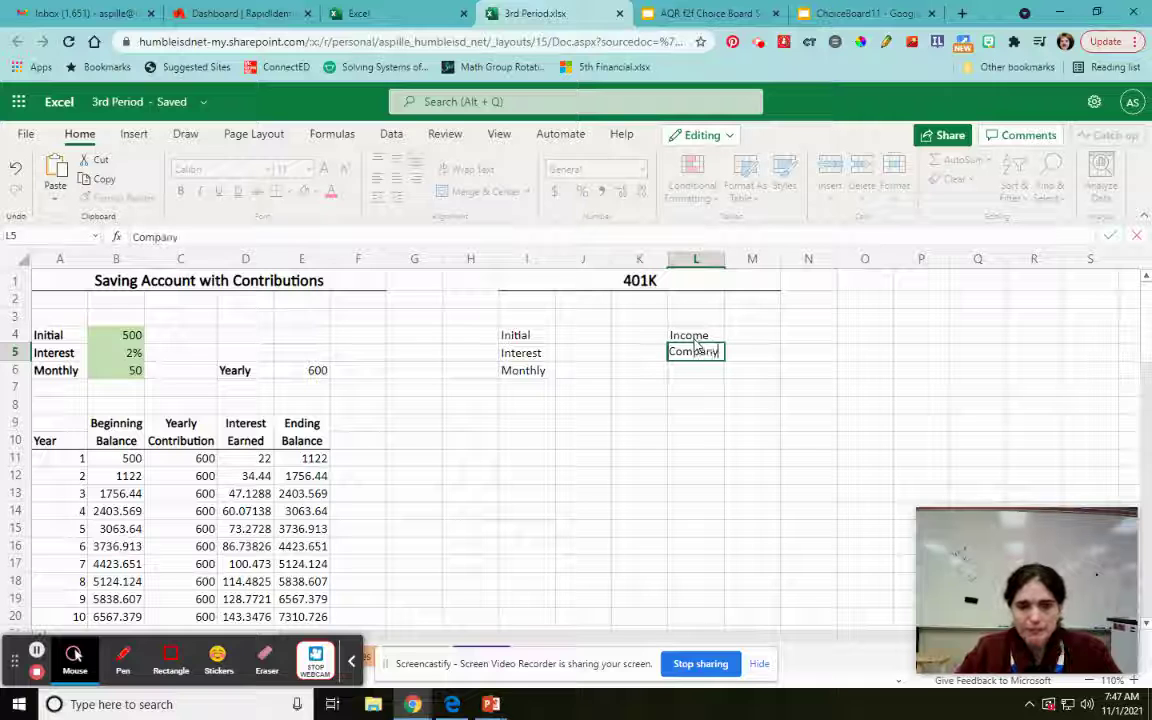
key("BackSpace")
key("BackSpace")
key("BackSpace")
key("BackSpace")
key("BackSpace")
key("BackSpace")
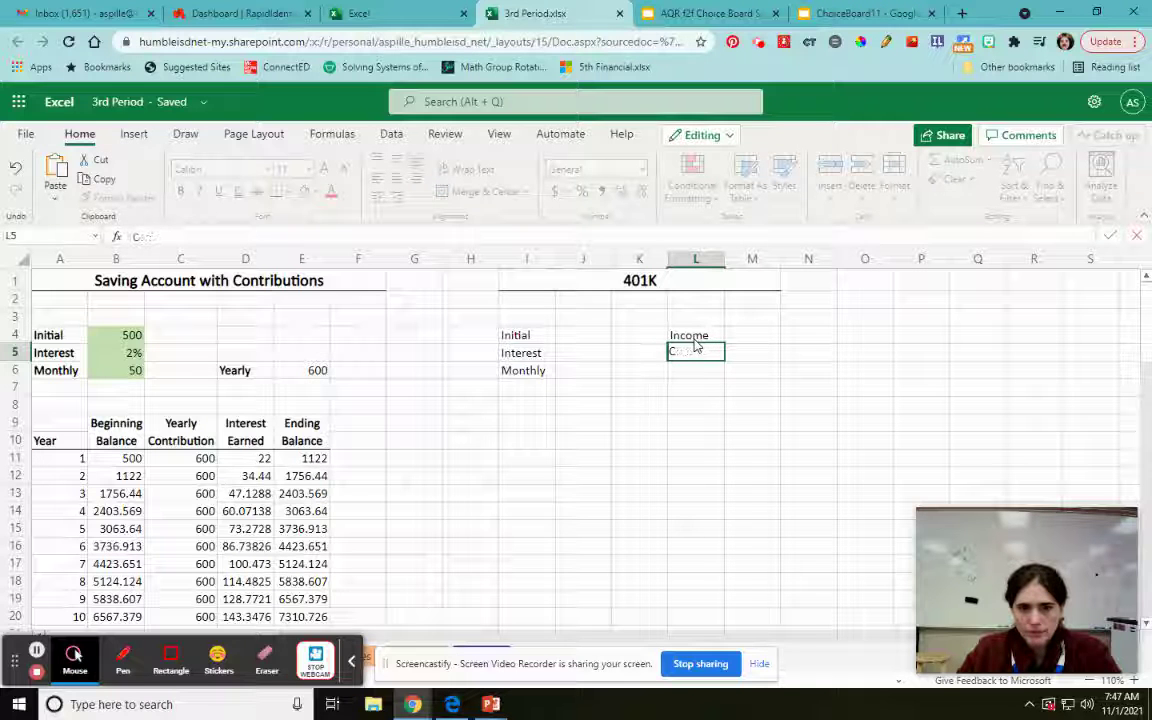
type("Match")
key("Return")
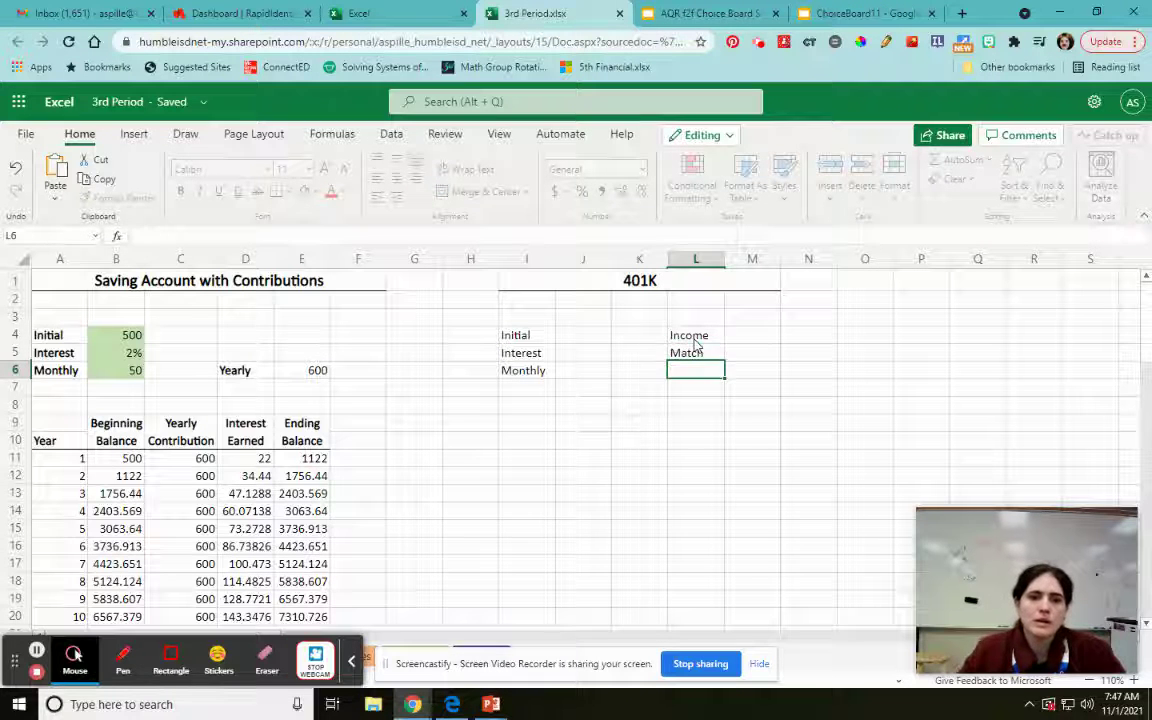
Step: Enter an income of 100000 in M4 with the note 'per year' in N4
left_click(761, 333)
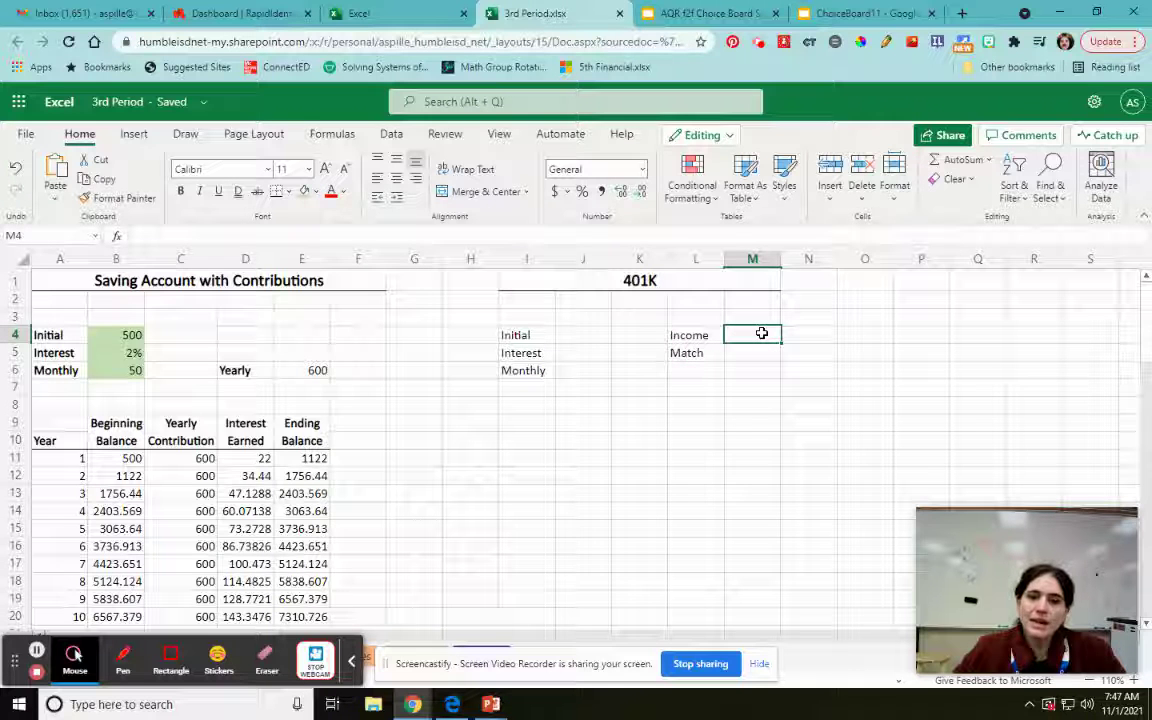
type("100")
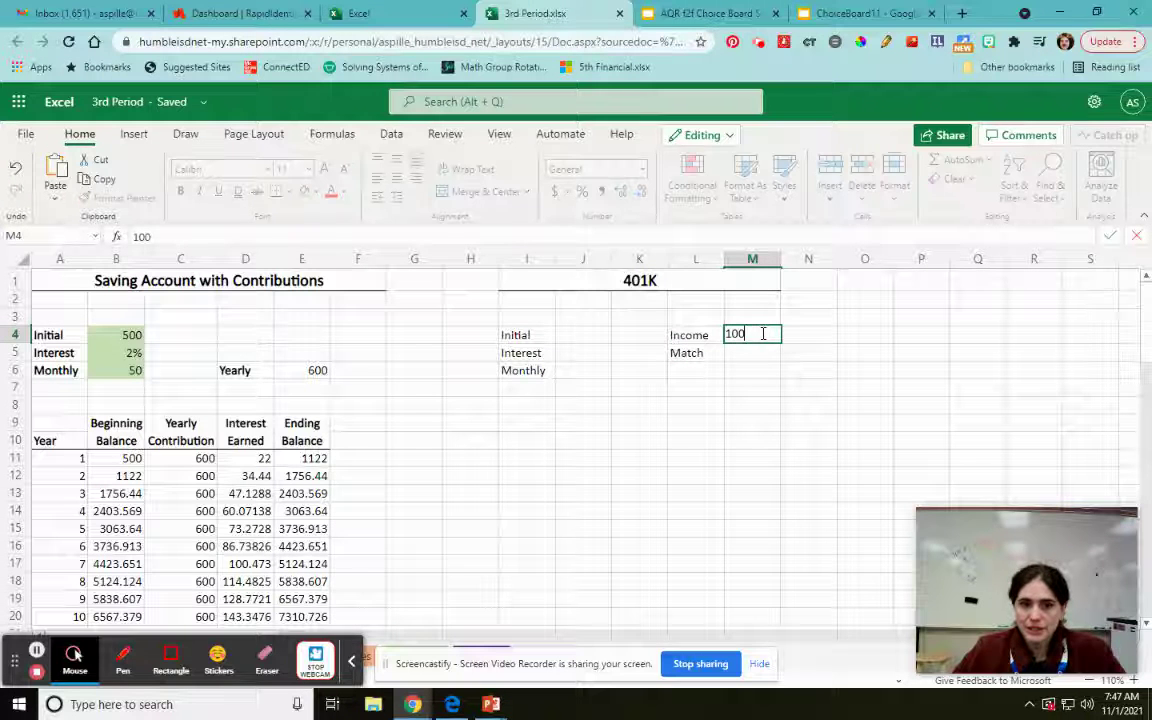
type("000")
key("Return")
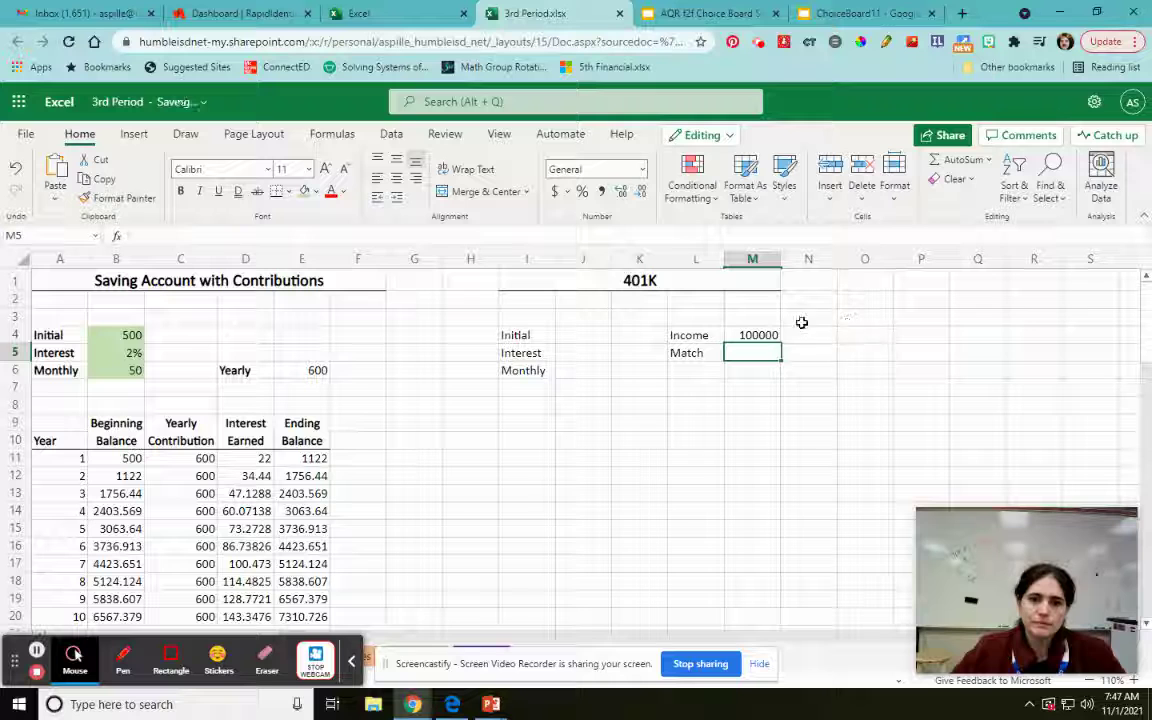
left_click(830, 340)
type("per year")
key("Return")
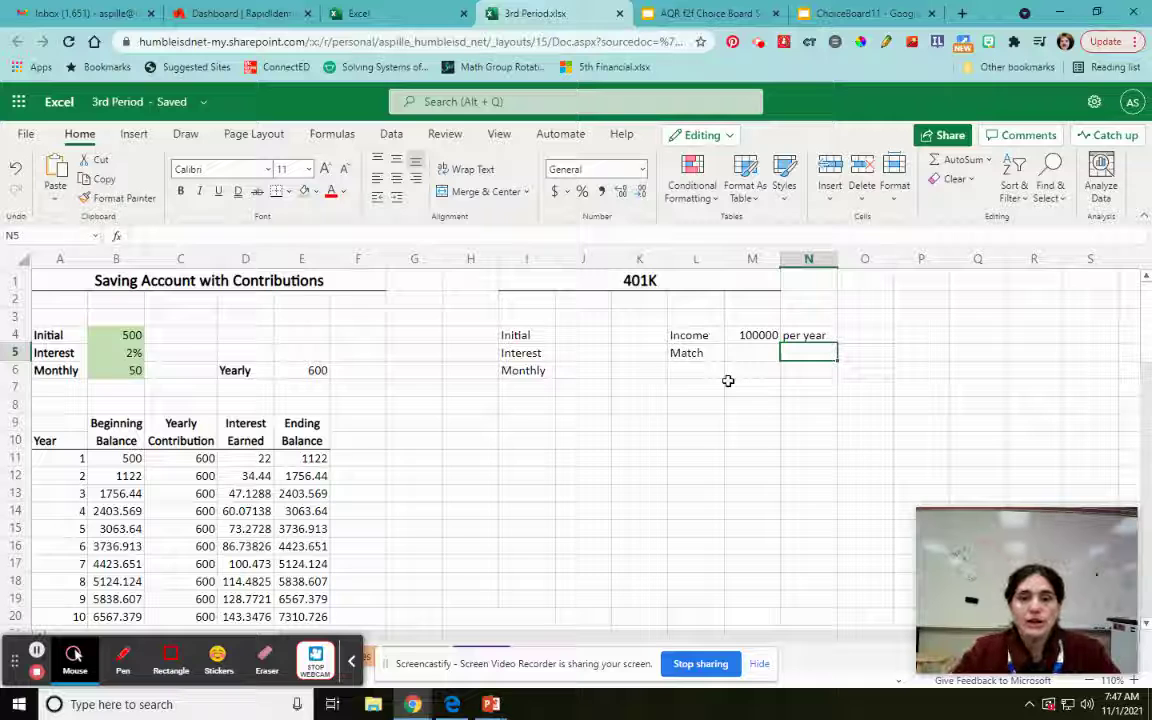
Step: Enter a match formula in M10 using an absolute reference to income M4, giving 4000
left_click(766, 440)
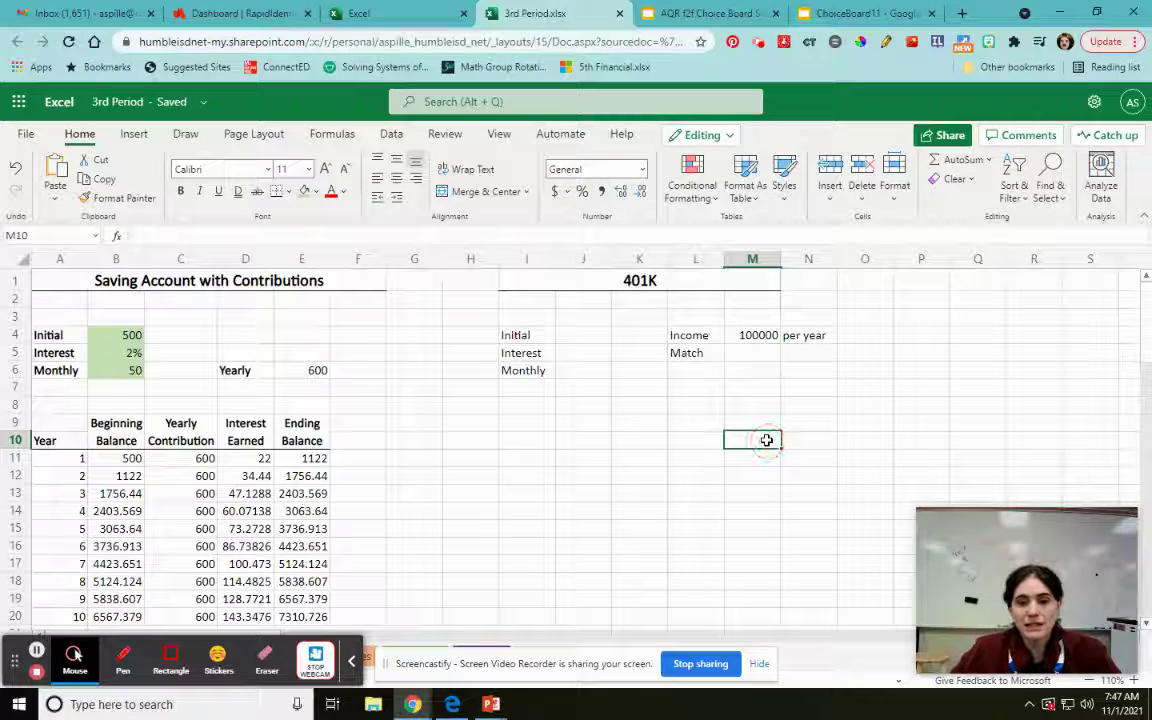
type("=4%*")
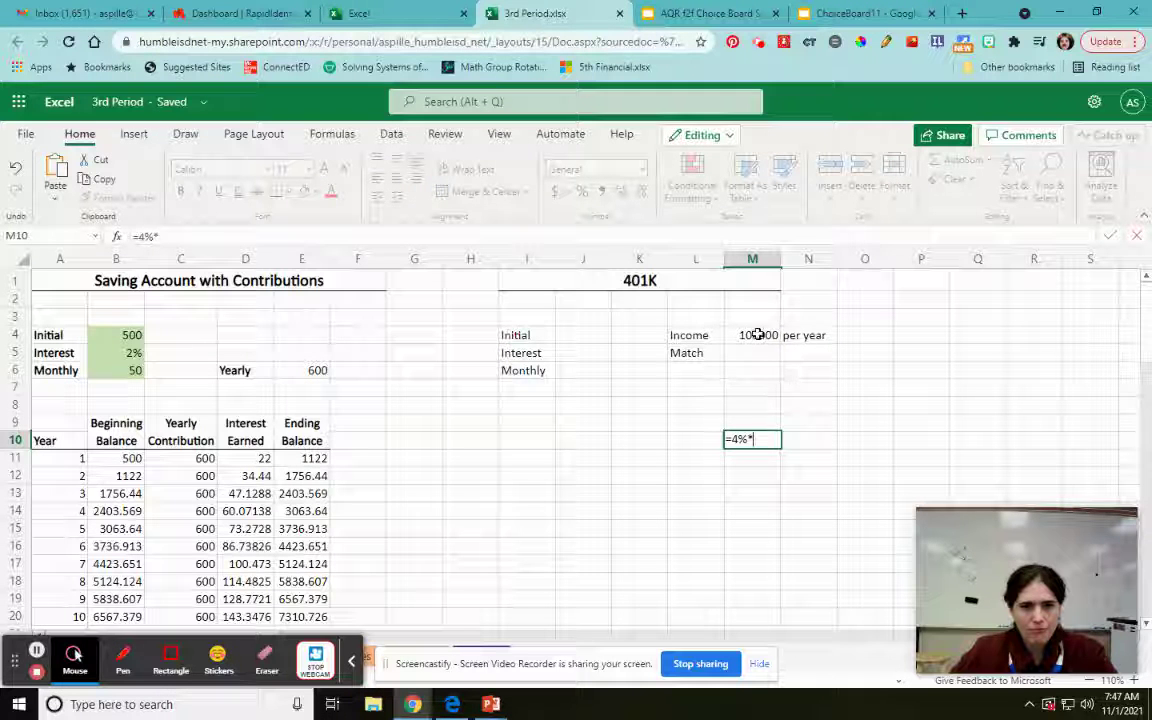
left_click(757, 334)
key("F4")
key("Return")
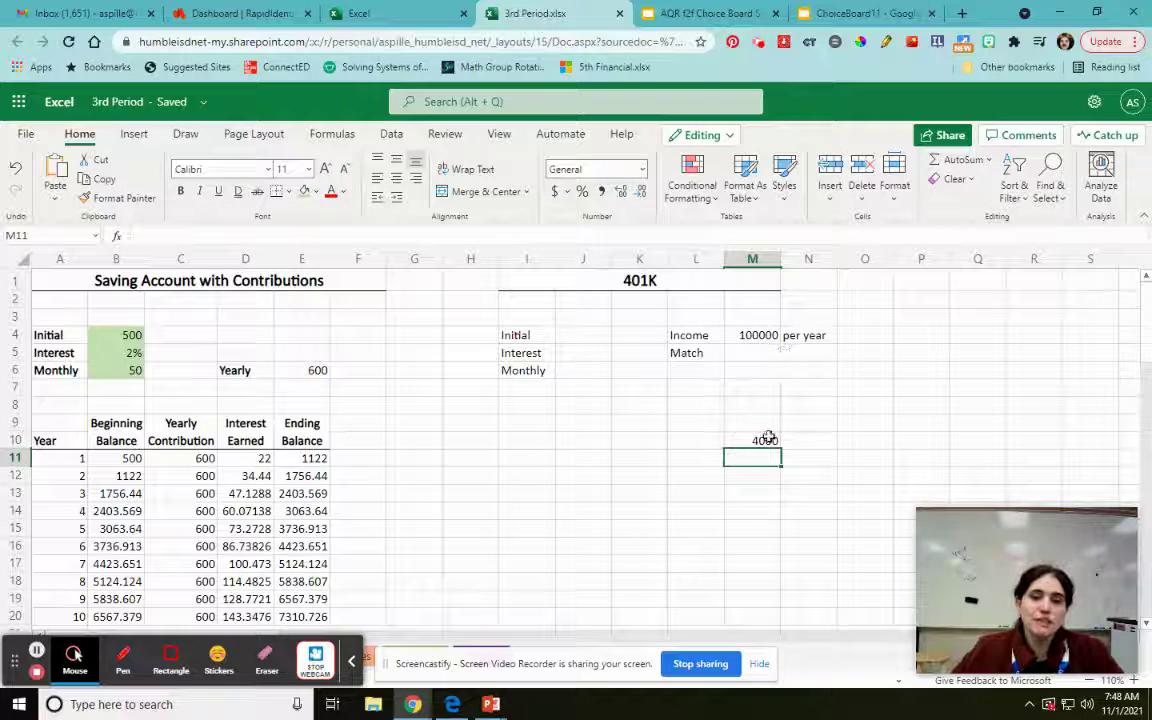
Step: Enter 4% as the Match rate in M5
left_click(747, 353)
type("4%")
key("Return")
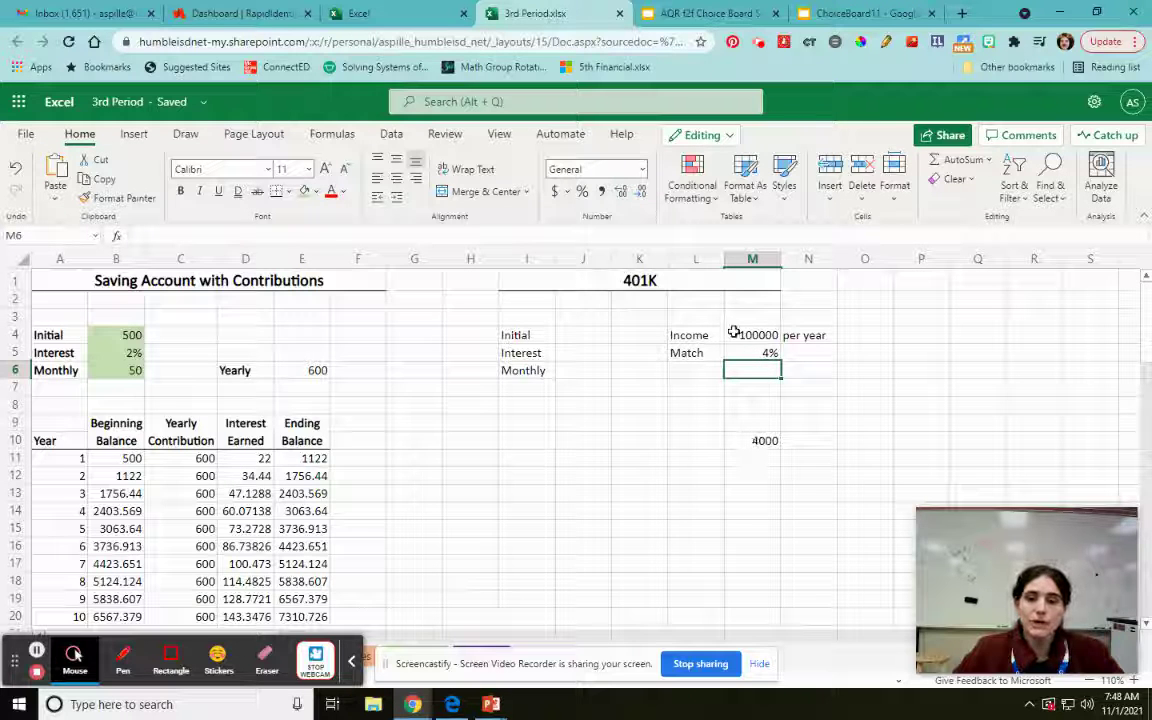
Step: Replace the unfinished label in L7 with Yearly
left_click(700, 389)
type("Conti")
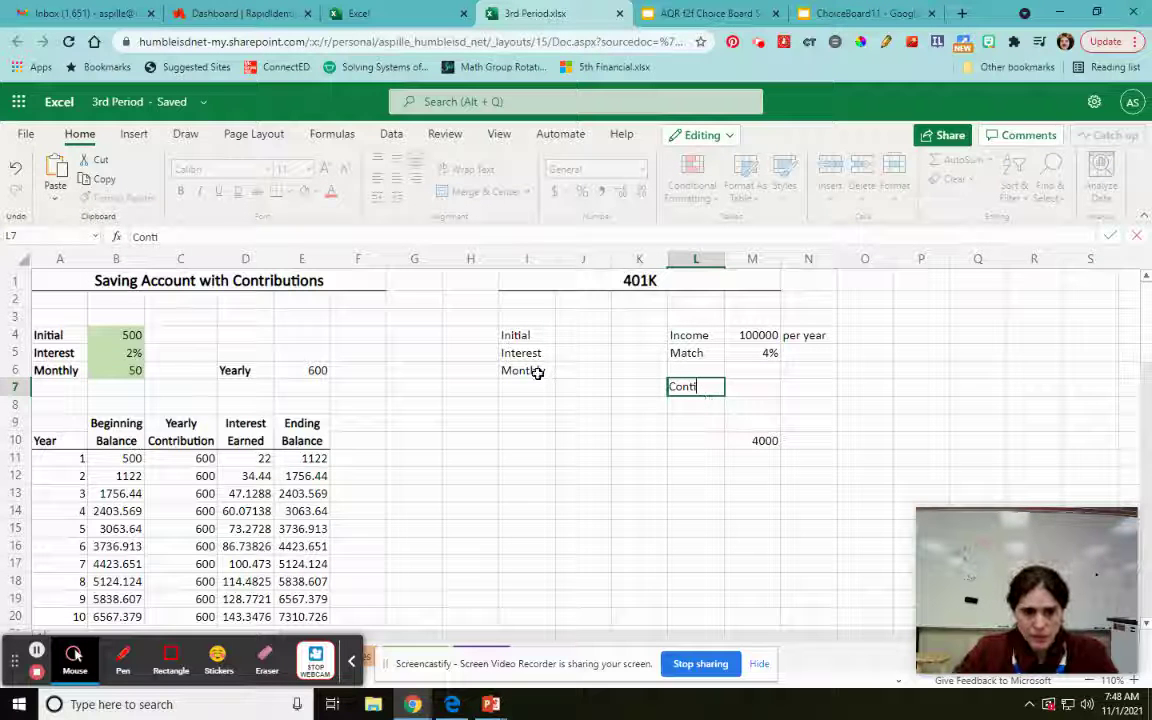
left_click(537, 373)
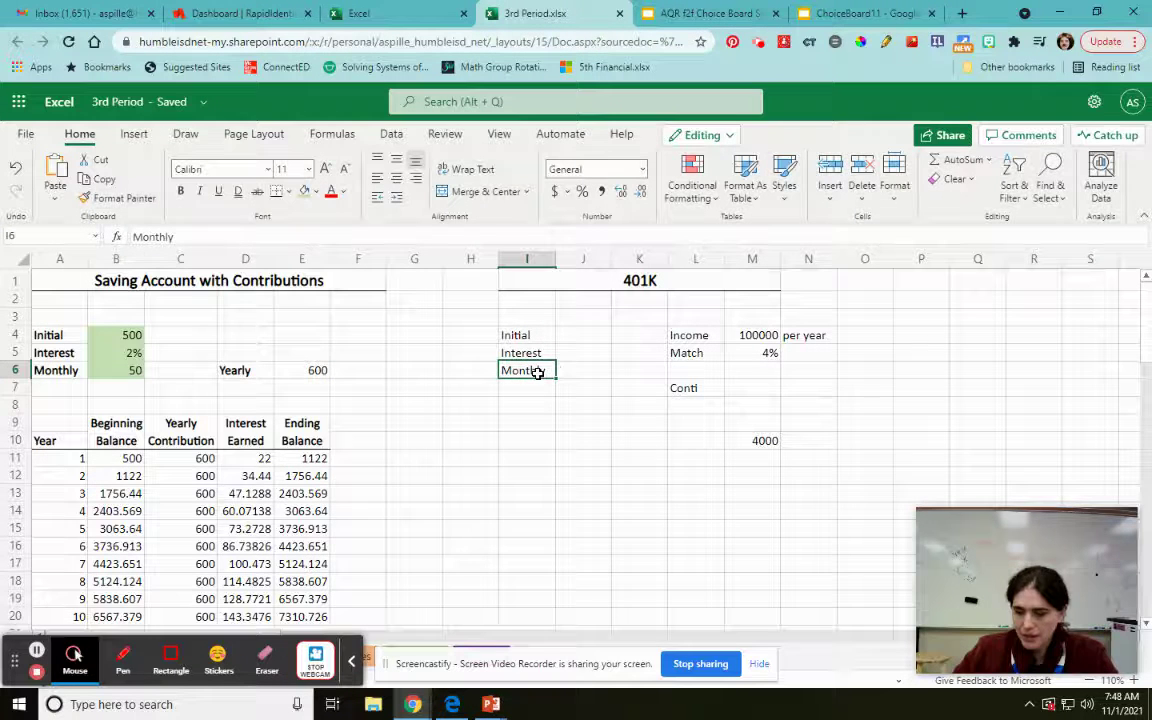
left_click(695, 387)
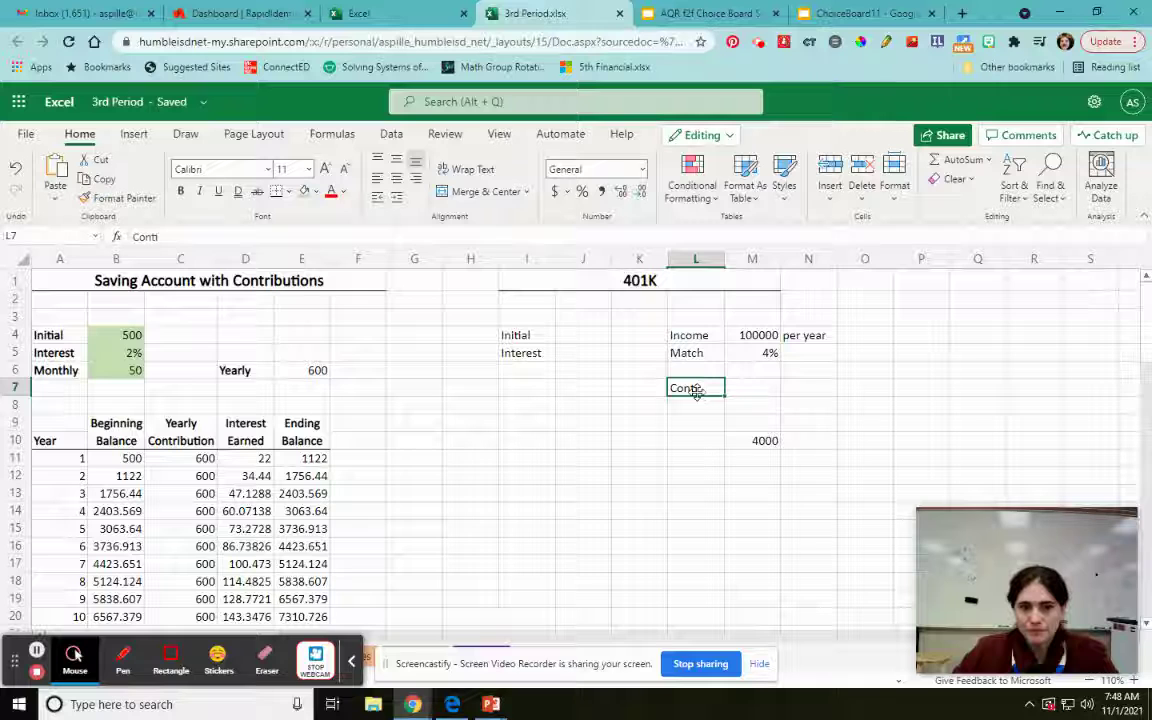
left_click(350, 230)
key("BackSpace")
key("BackSpace")
key("BackSpace")
key("BackSpace")
key("BackSpace")
type("Yearly")
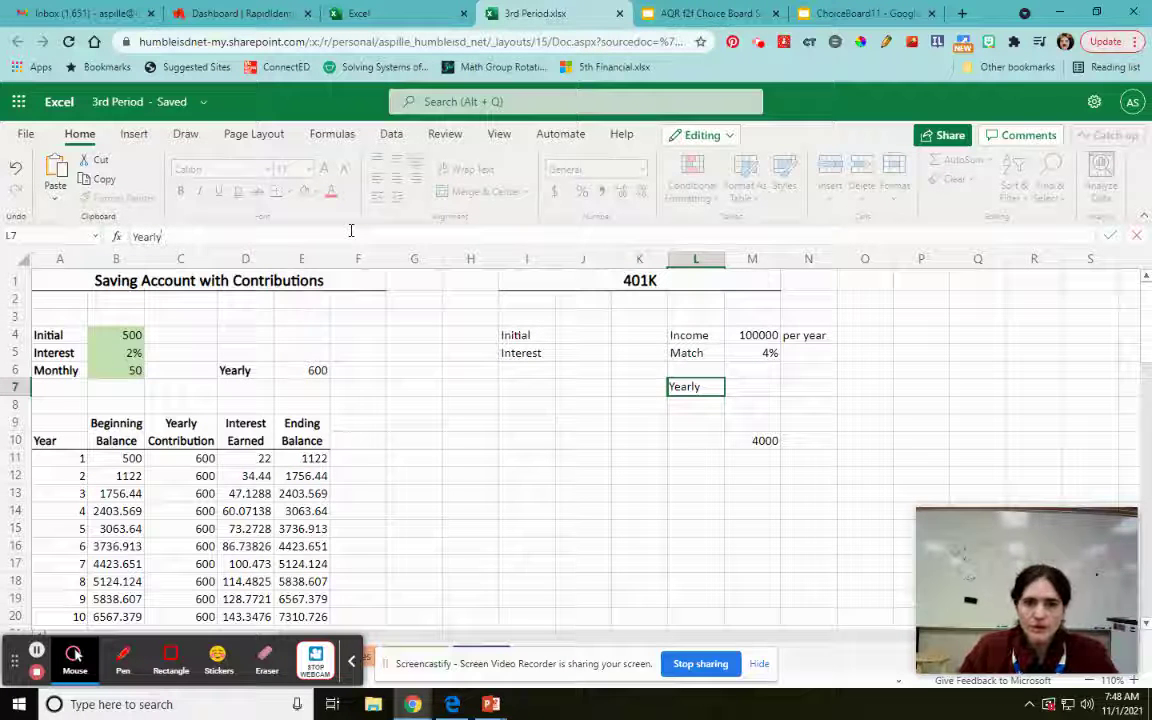
key("Tab")
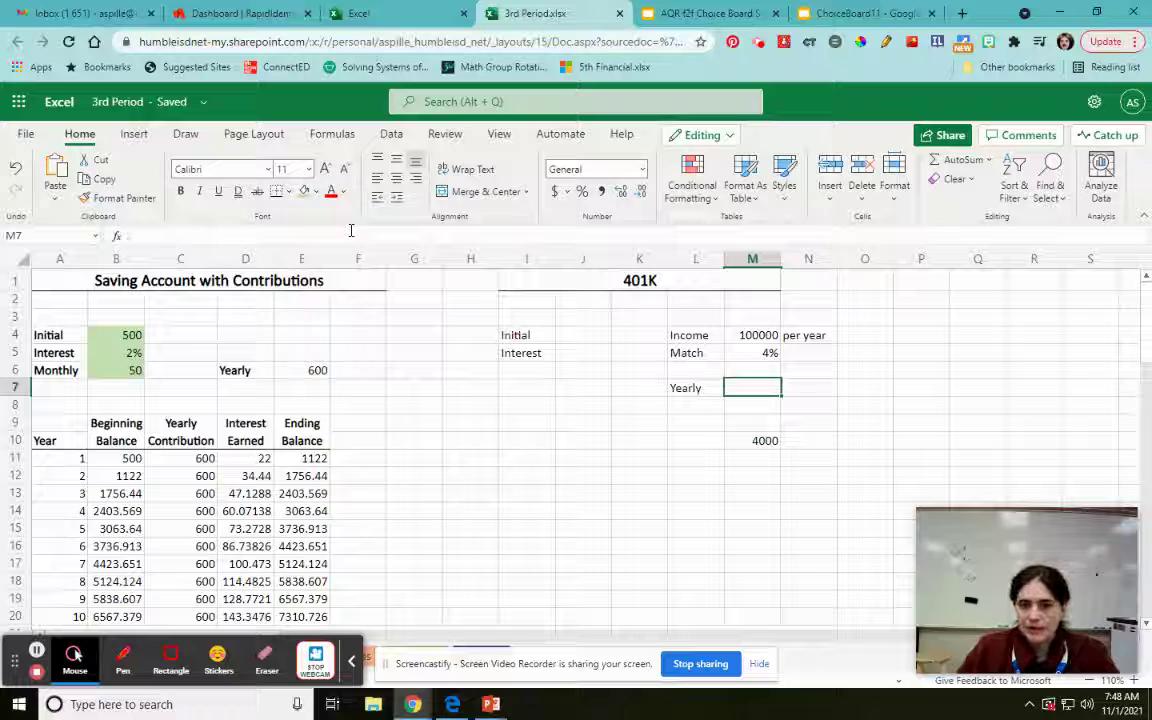
Step: Label N7 'you' and N8 'company'
left_click(818, 390)
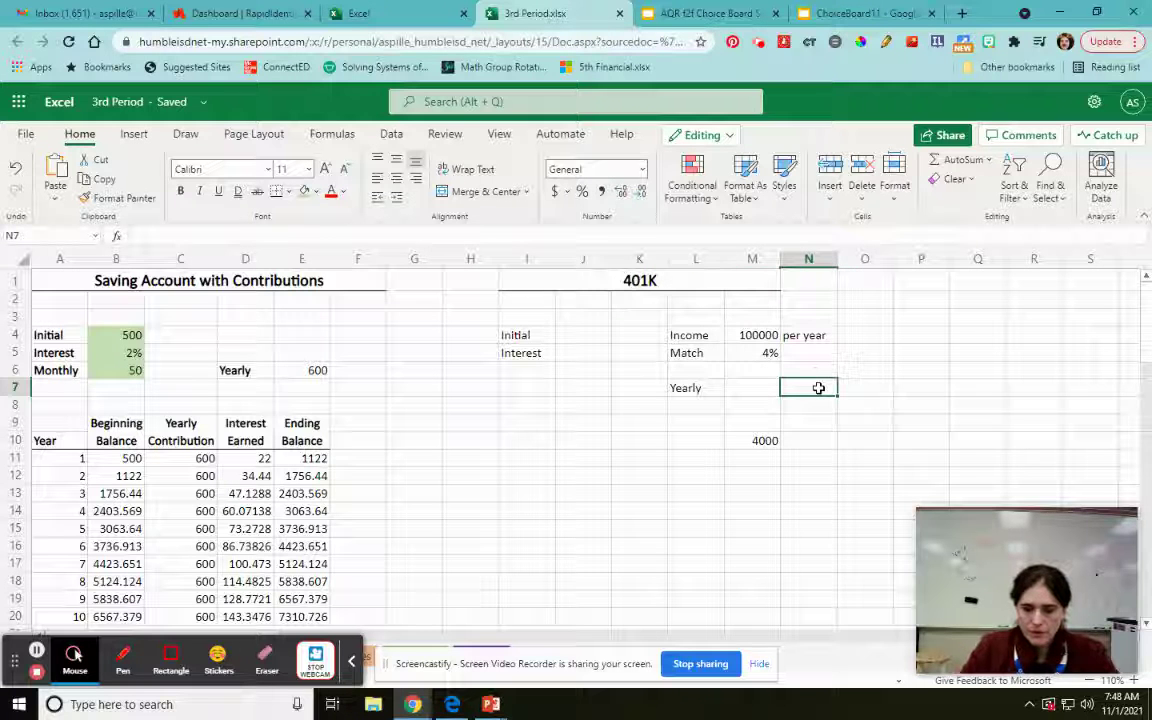
type("you")
key("Return")
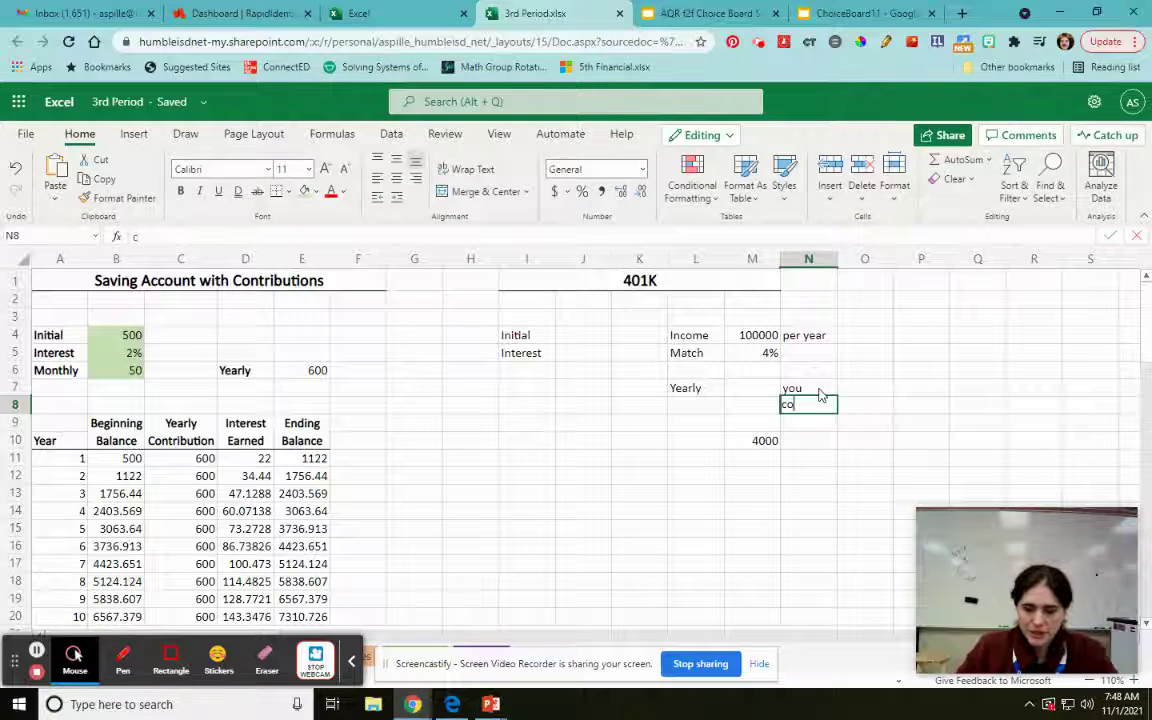
type("company")
Step: Enter the yearly rates 5% in M7 and 4% in M8
left_click(755, 389)
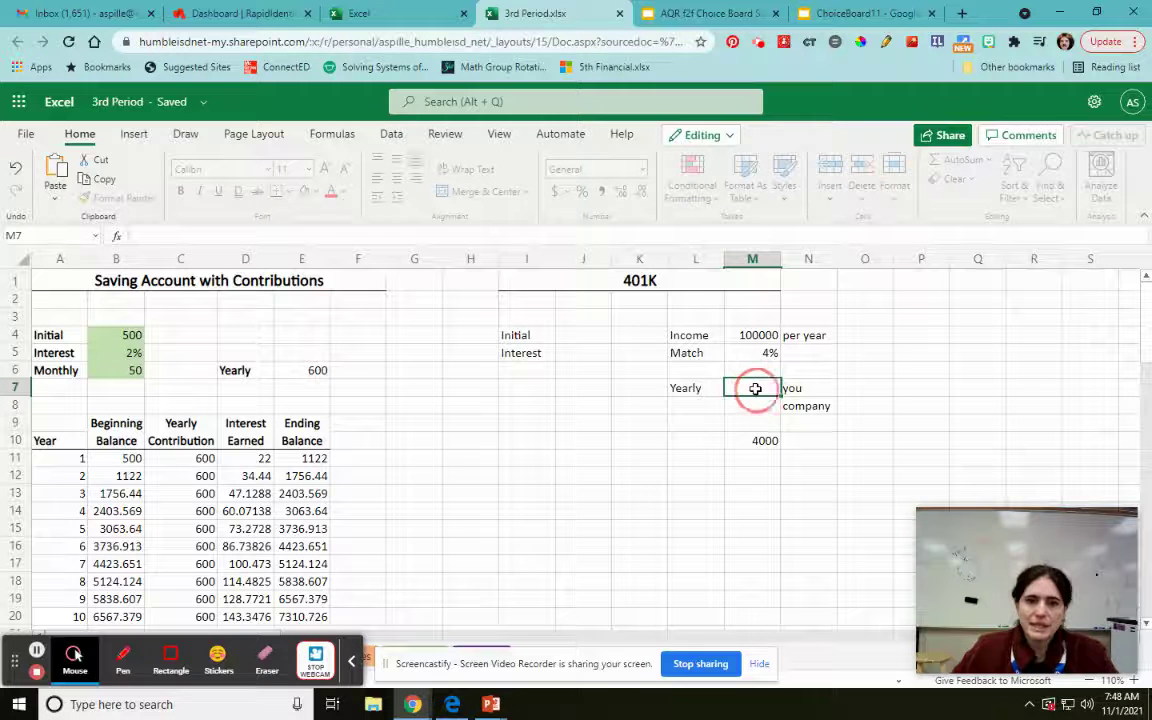
type("5")
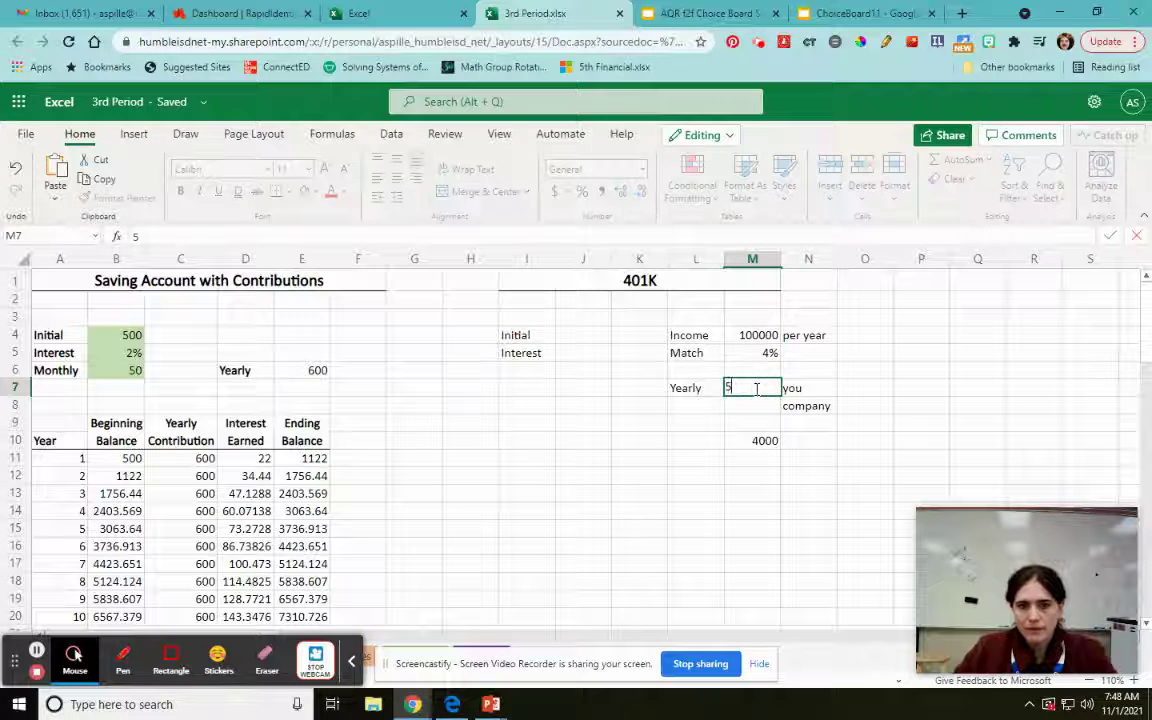
left_click(748, 407)
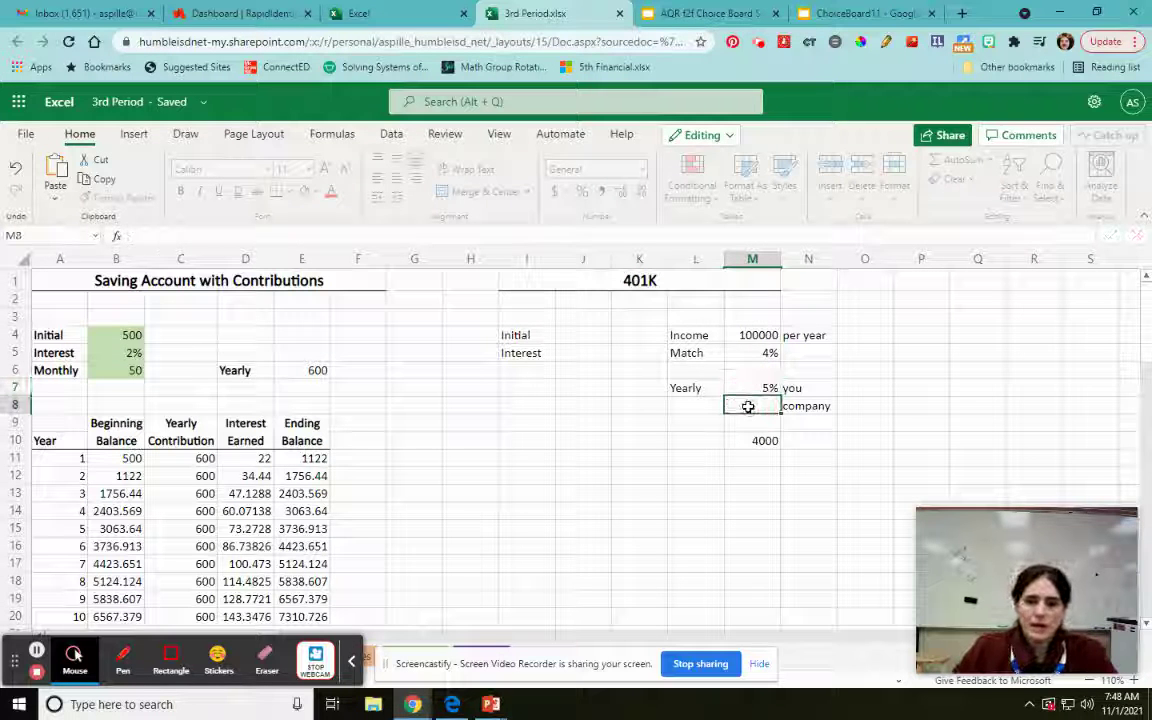
type("4%")
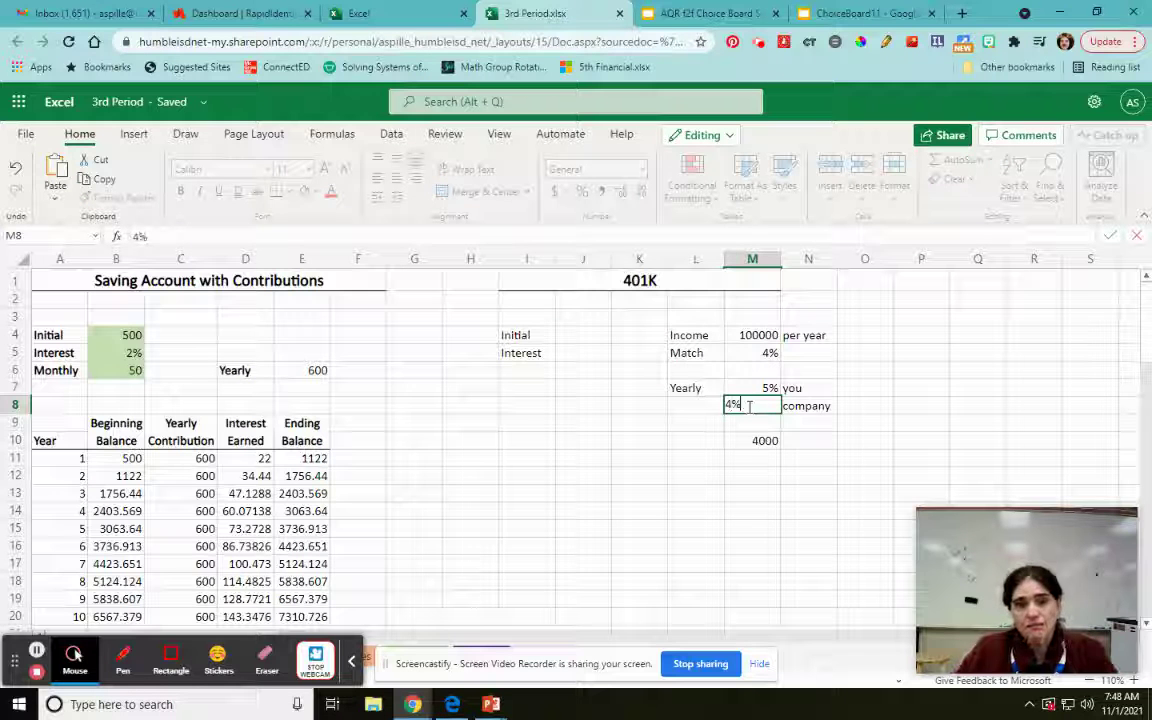
left_click(866, 405)
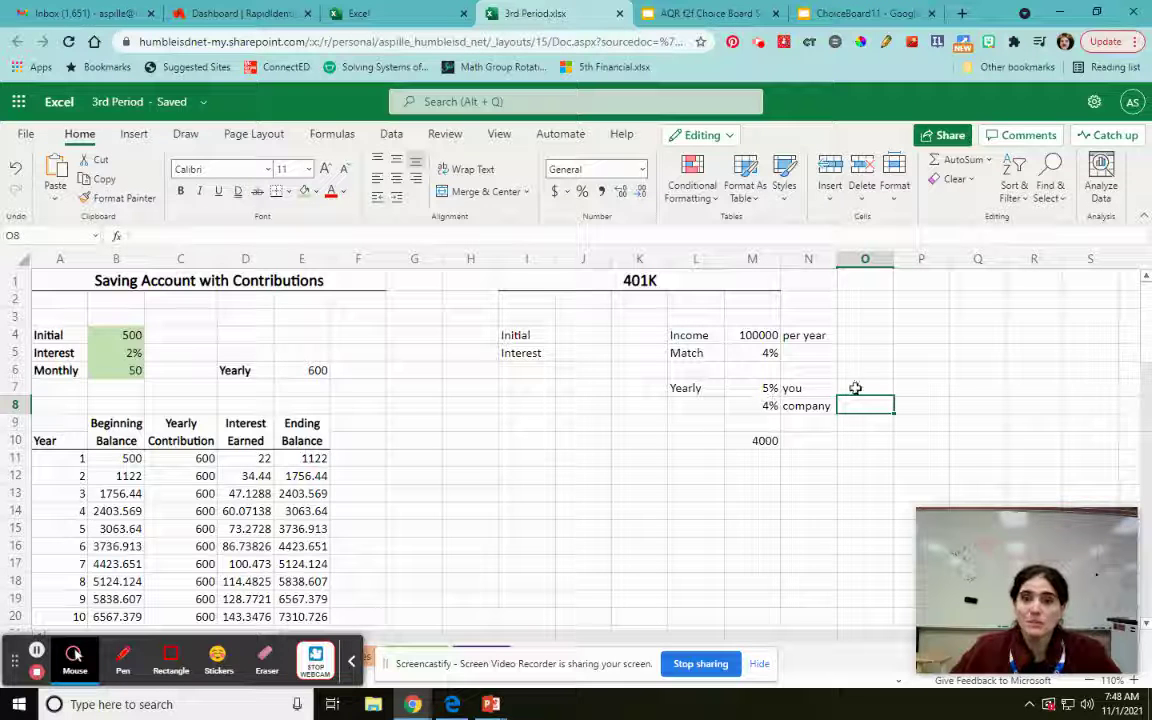
Step: Enter =M7*M4 in O7 (5000) and =M8*M4 in O8 (4000)
left_click(858, 388)
type("=")
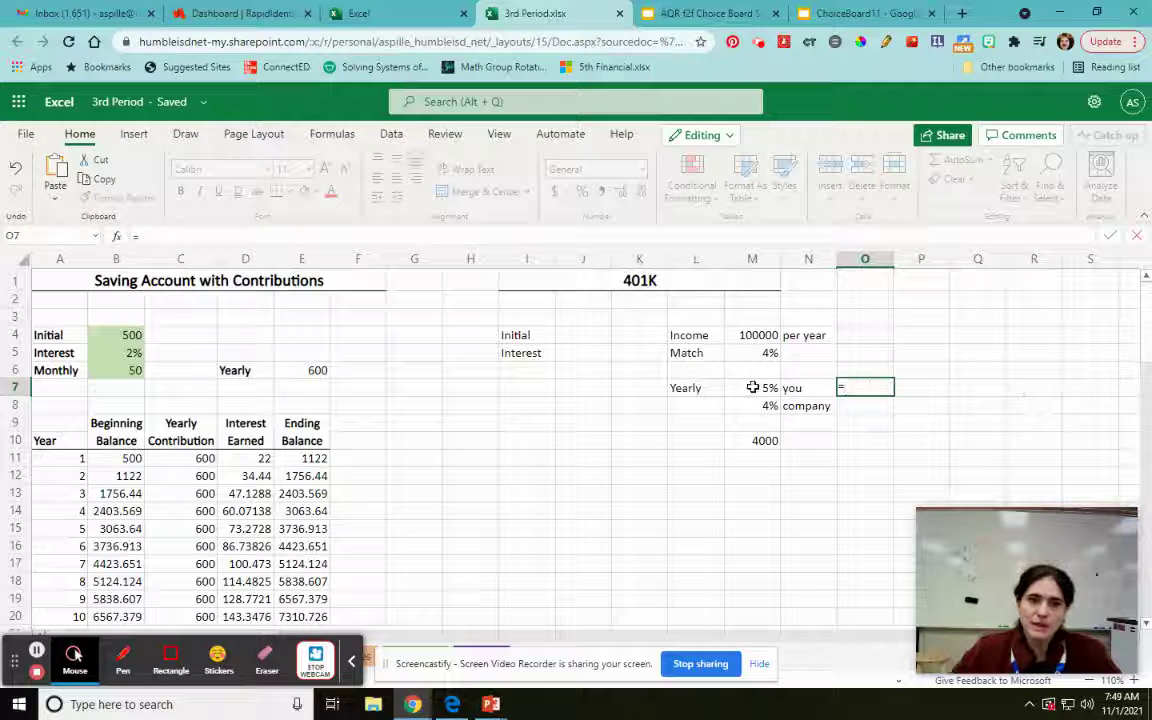
left_click(752, 387)
type("*")
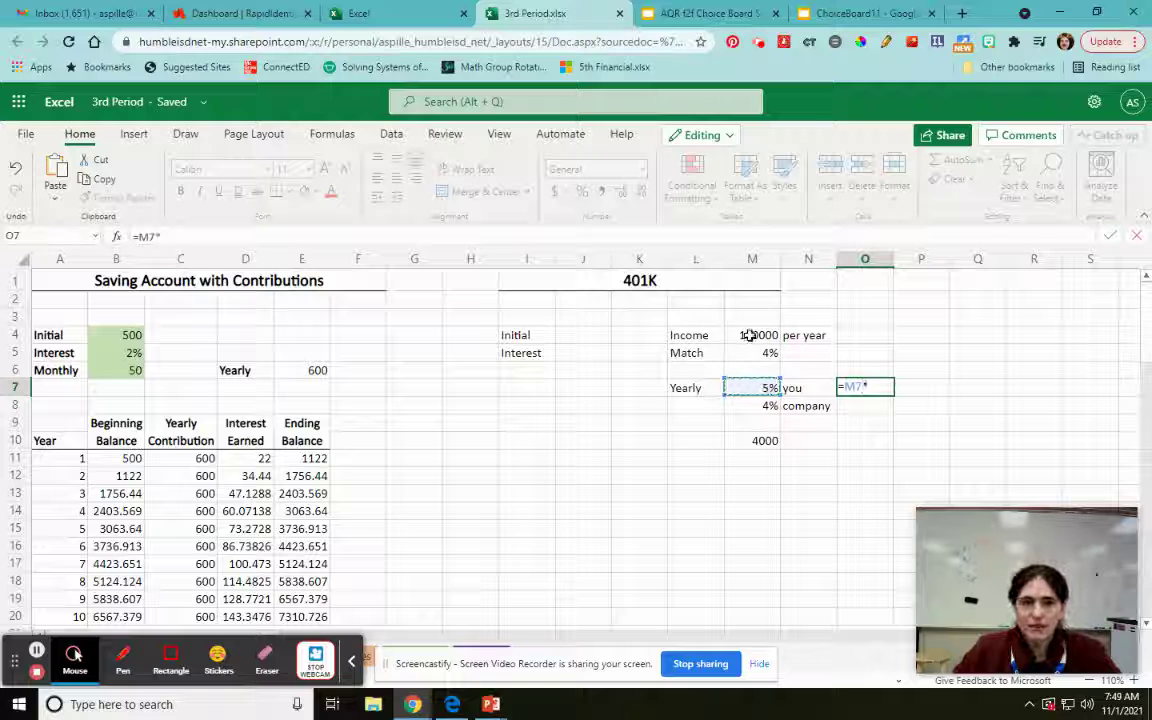
left_click(750, 335)
key("Return")
type("=")
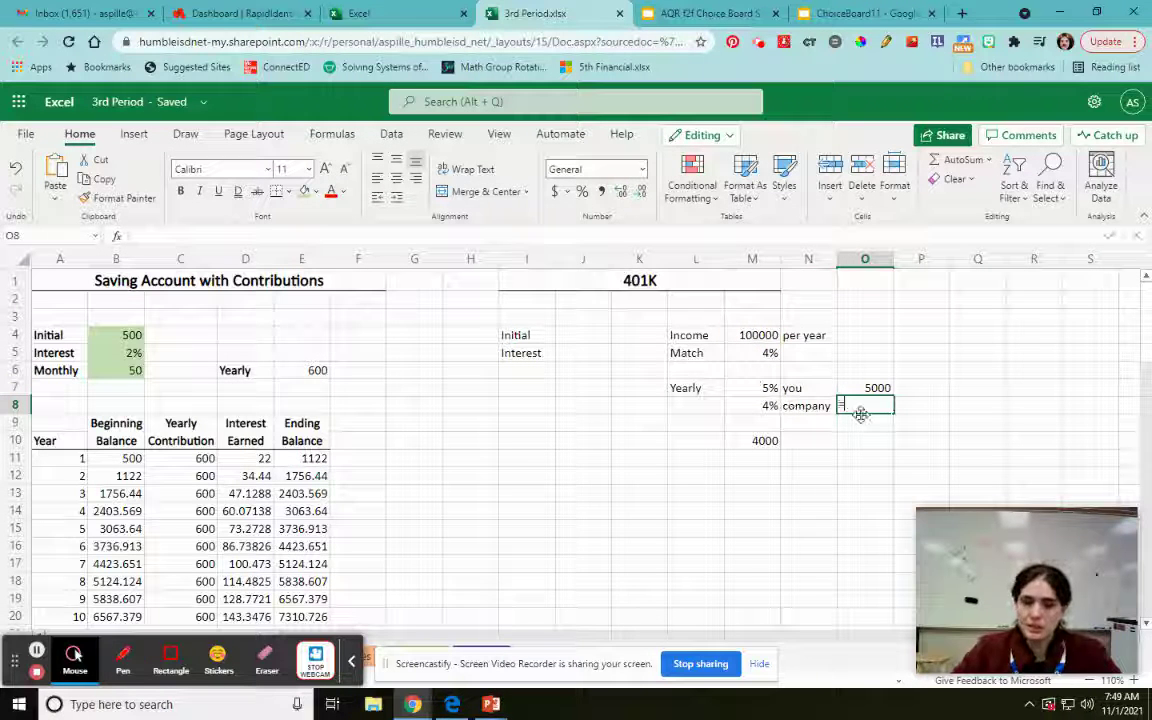
left_click(752, 408)
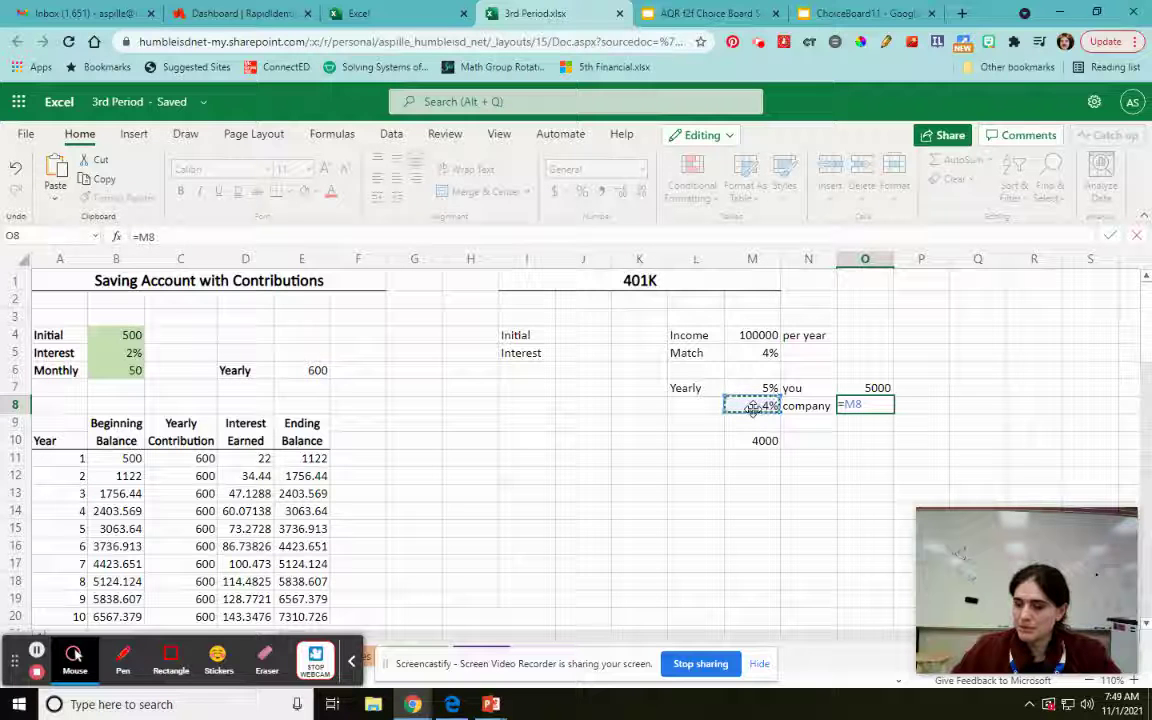
type("*")
left_click(748, 335)
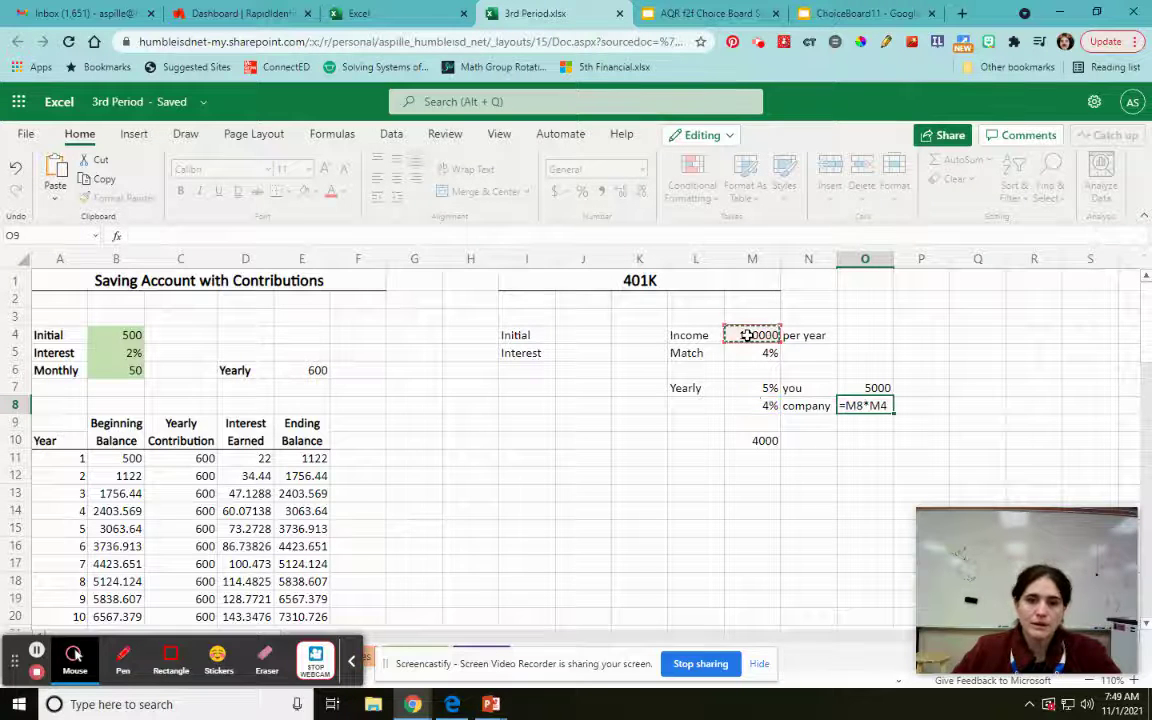
key("Return")
Step: Clear the old 4000 figure from M10
left_click(762, 441)
key("Delete")
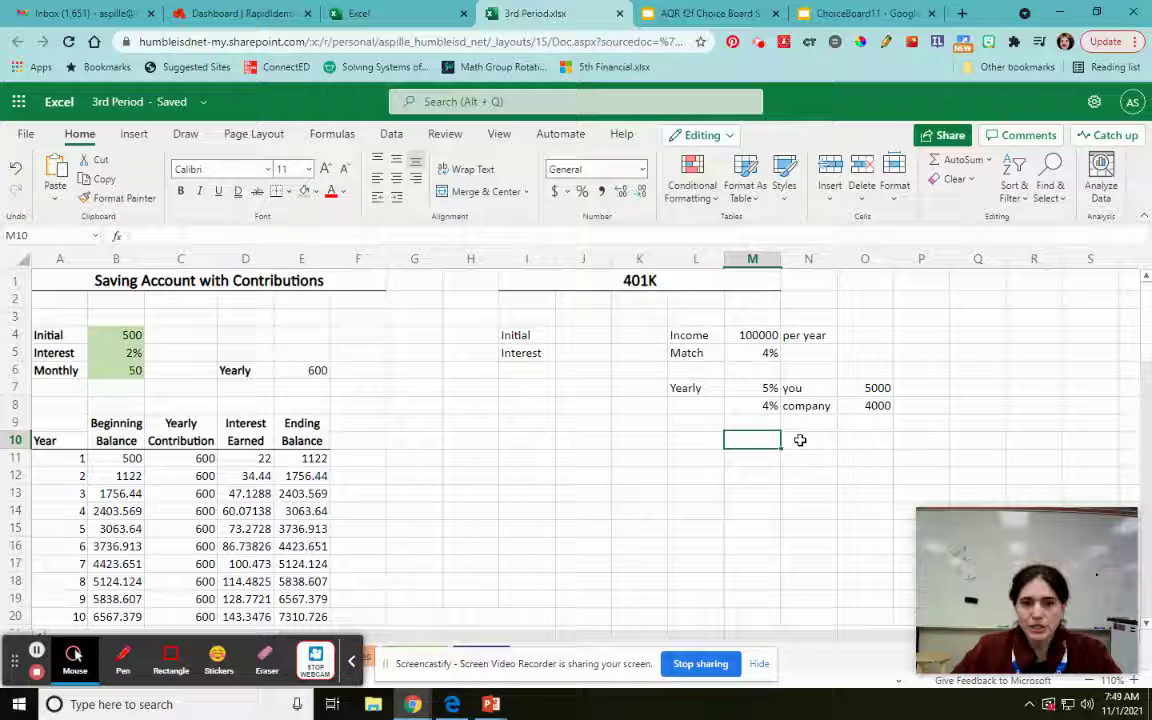
left_click(744, 423)
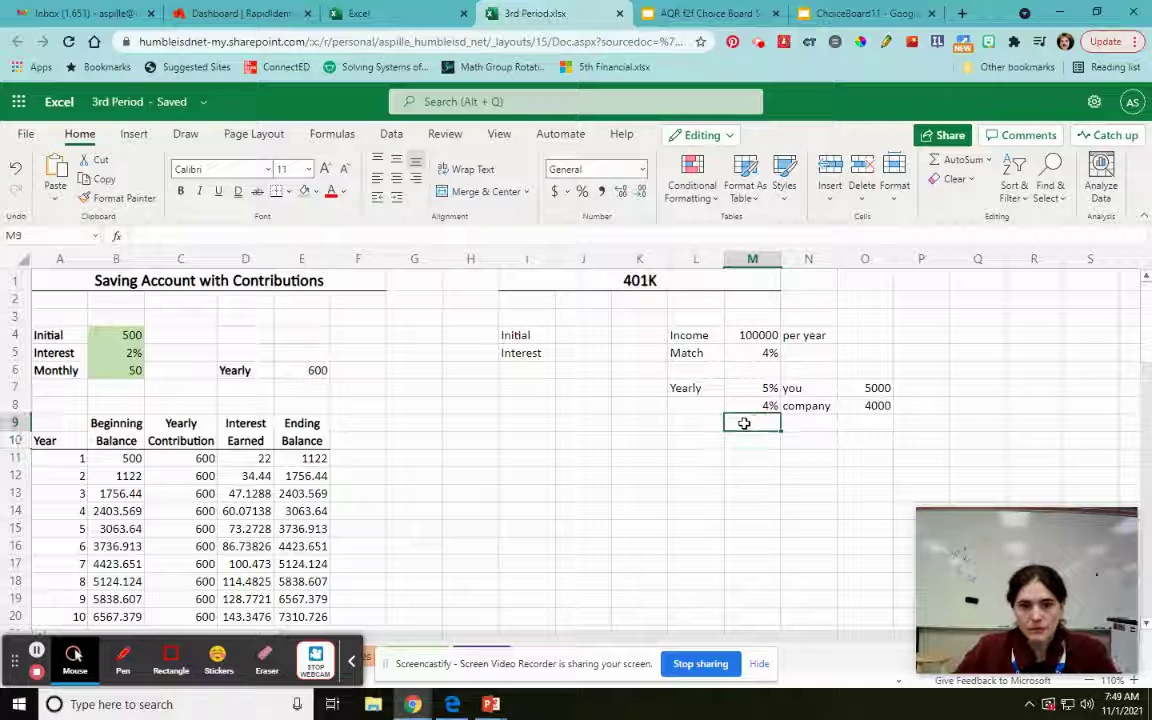
Step: Label L9 'Contribution' and widen column L to fit it
left_click(710, 423)
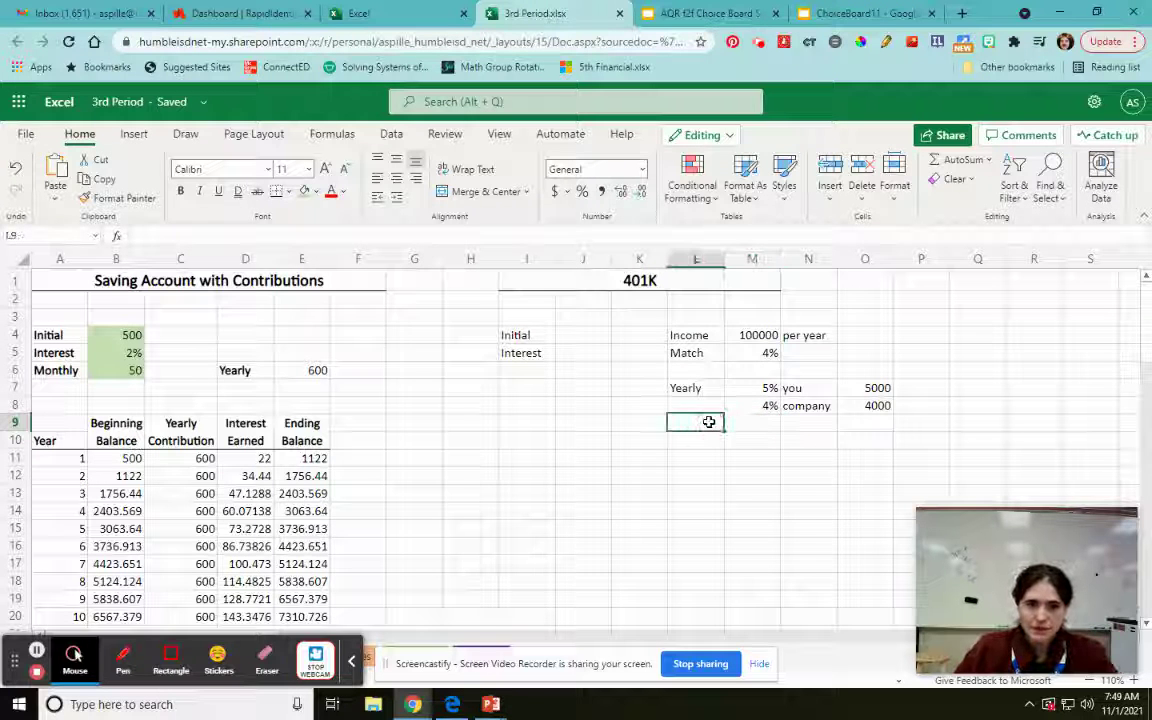
type("Contribution")
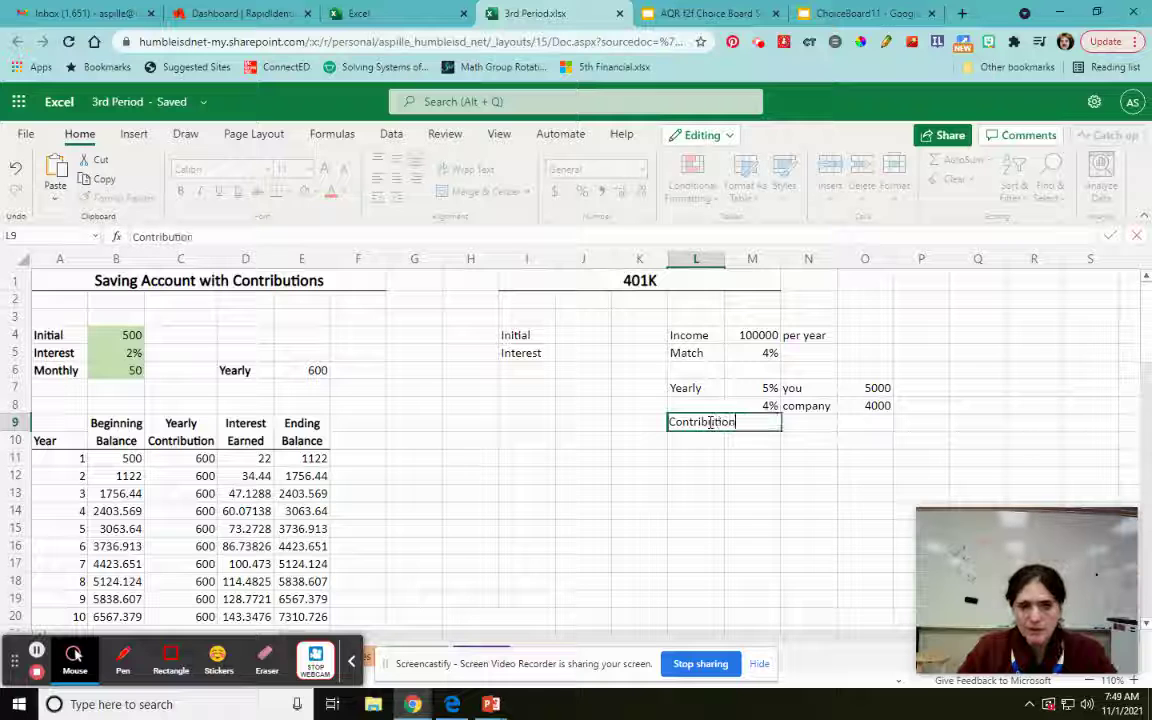
left_click(767, 433)
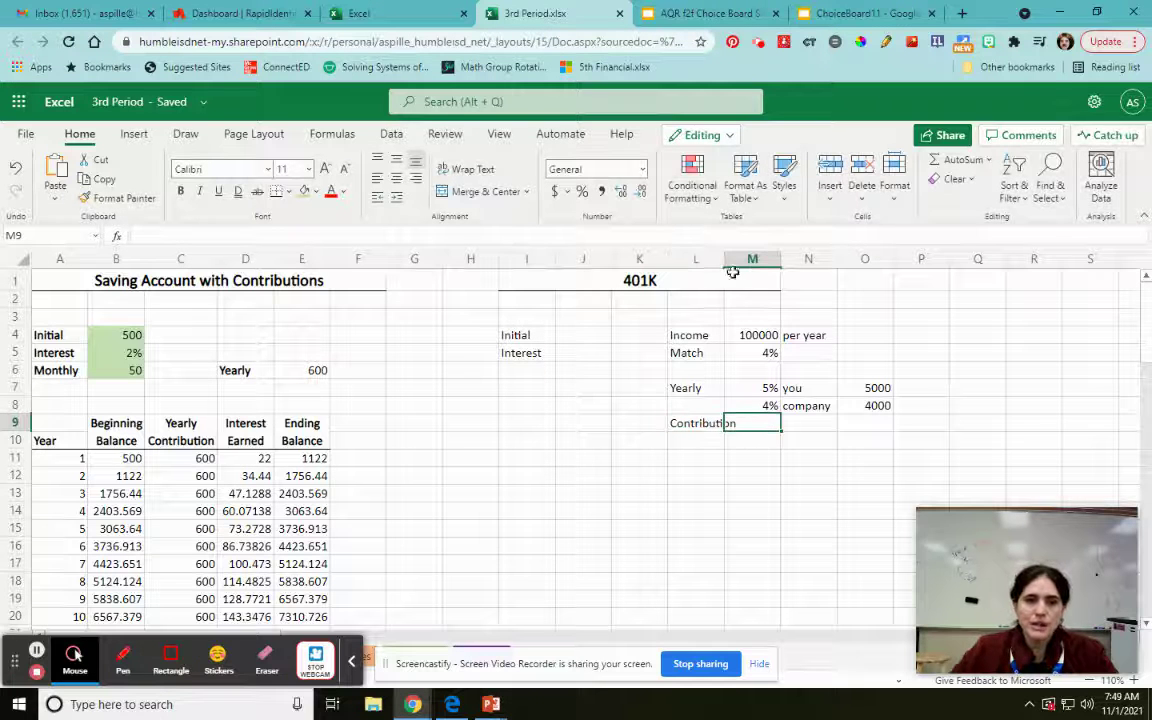
left_click_drag(724, 259, 745, 266)
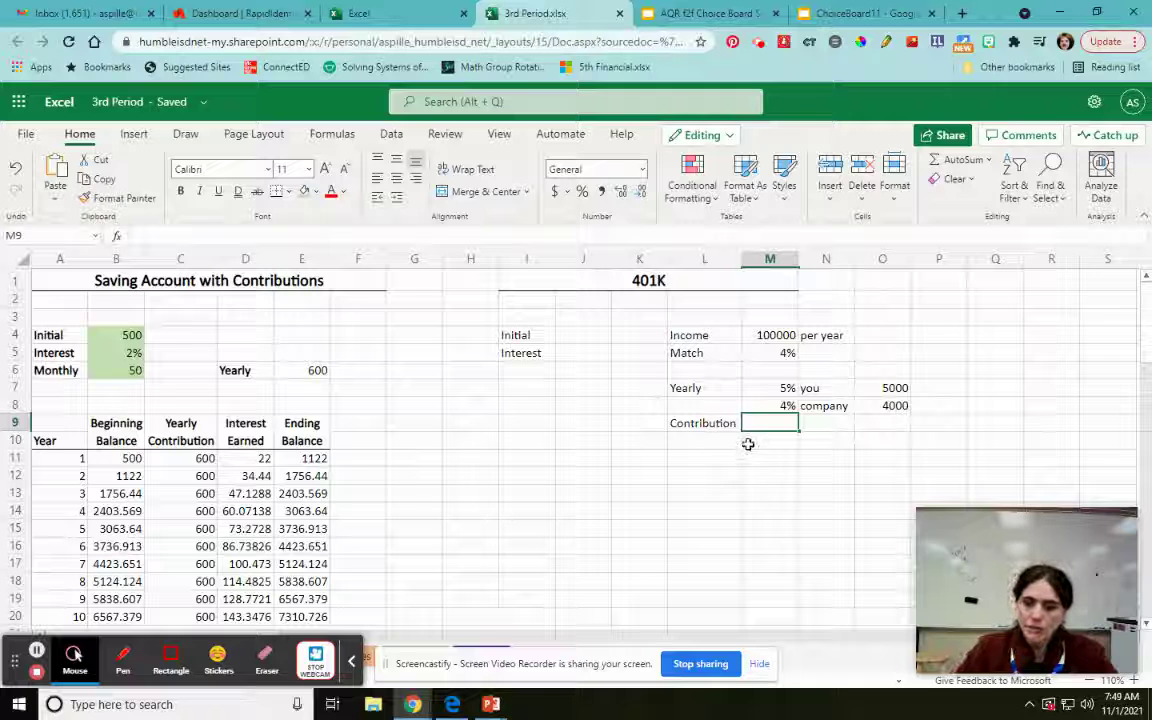
Step: Enter =O7+O8 in M9 to total the contribution at 9000
type("=")
left_click(876, 388)
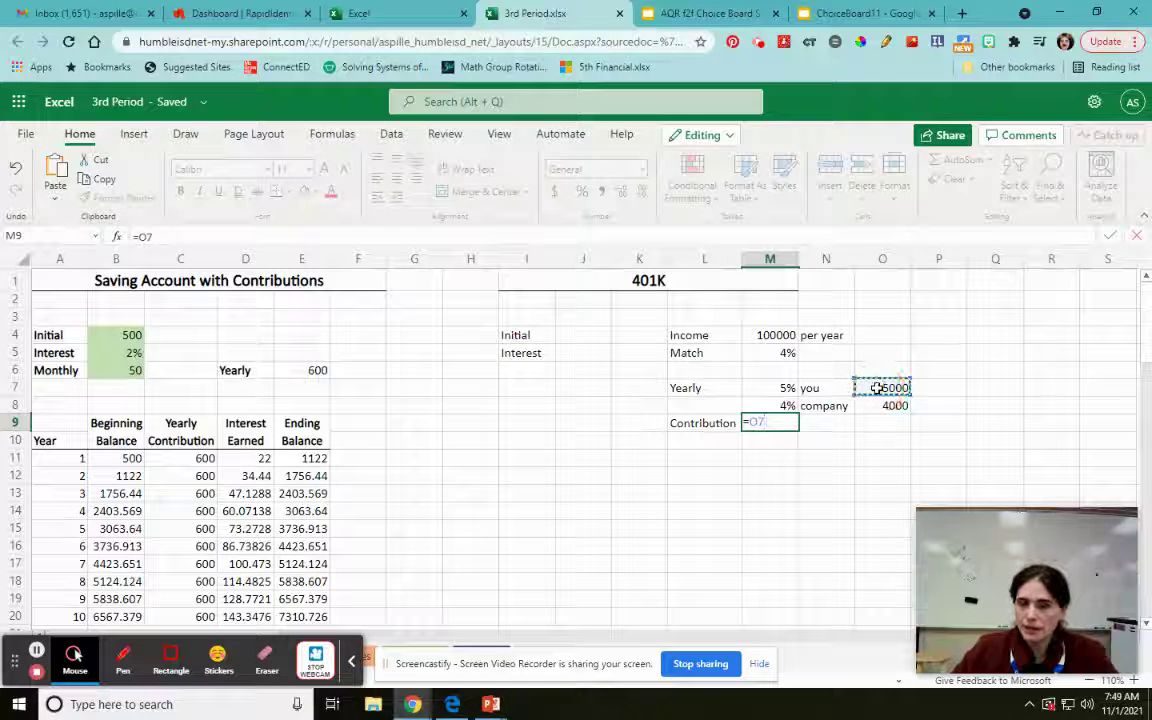
key("Return")
left_click(752, 423)
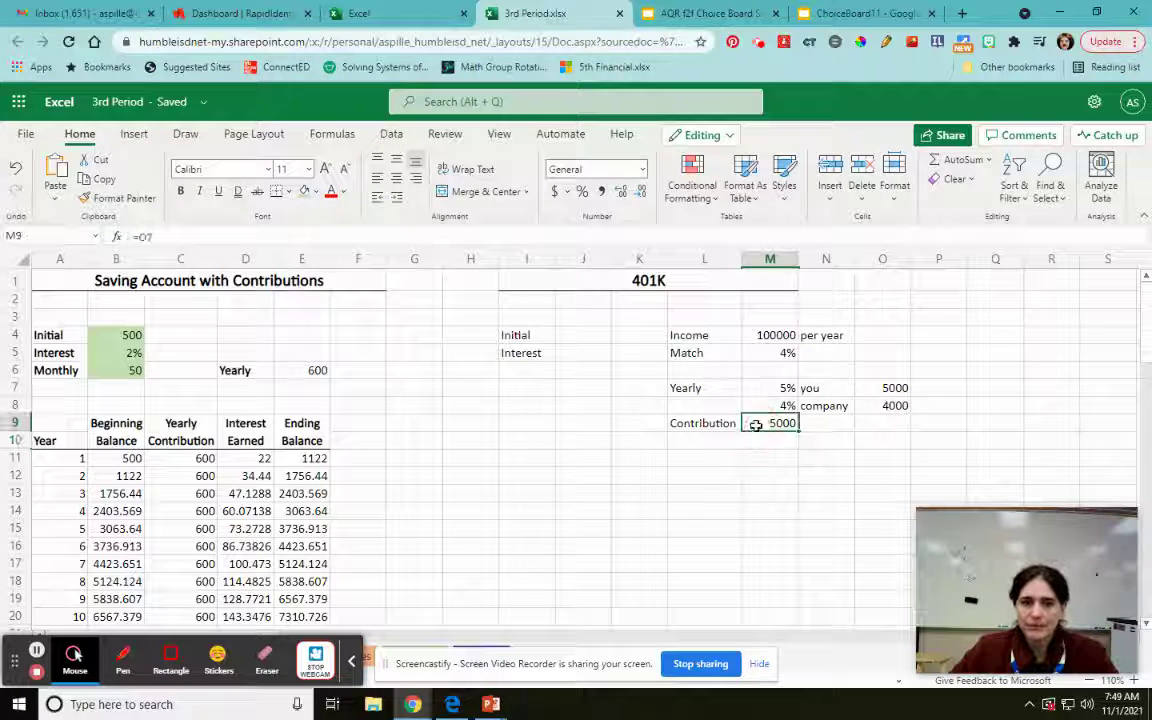
key("F2")
type("+")
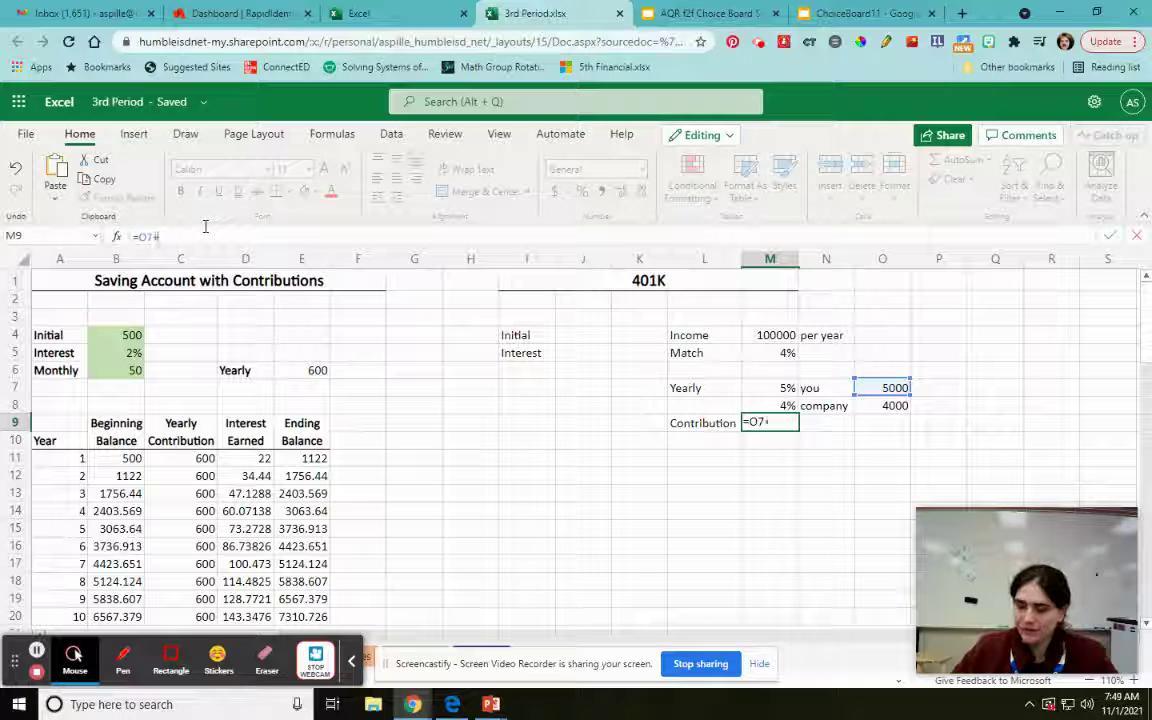
left_click(879, 405)
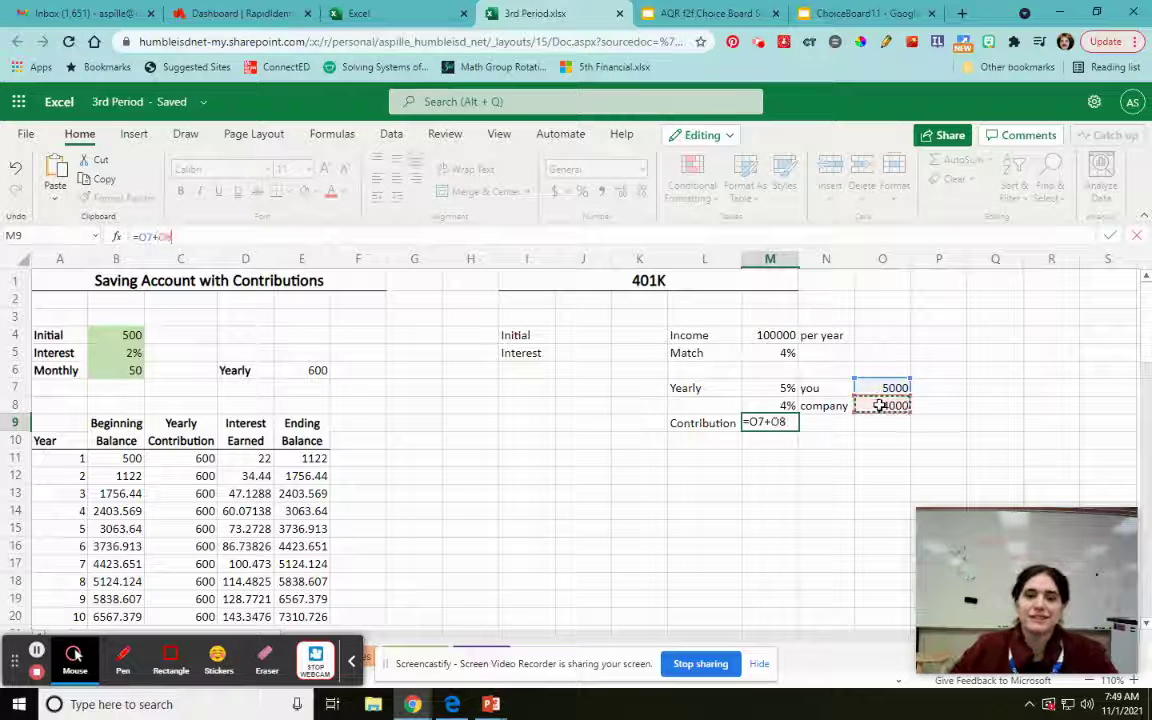
key("Return")
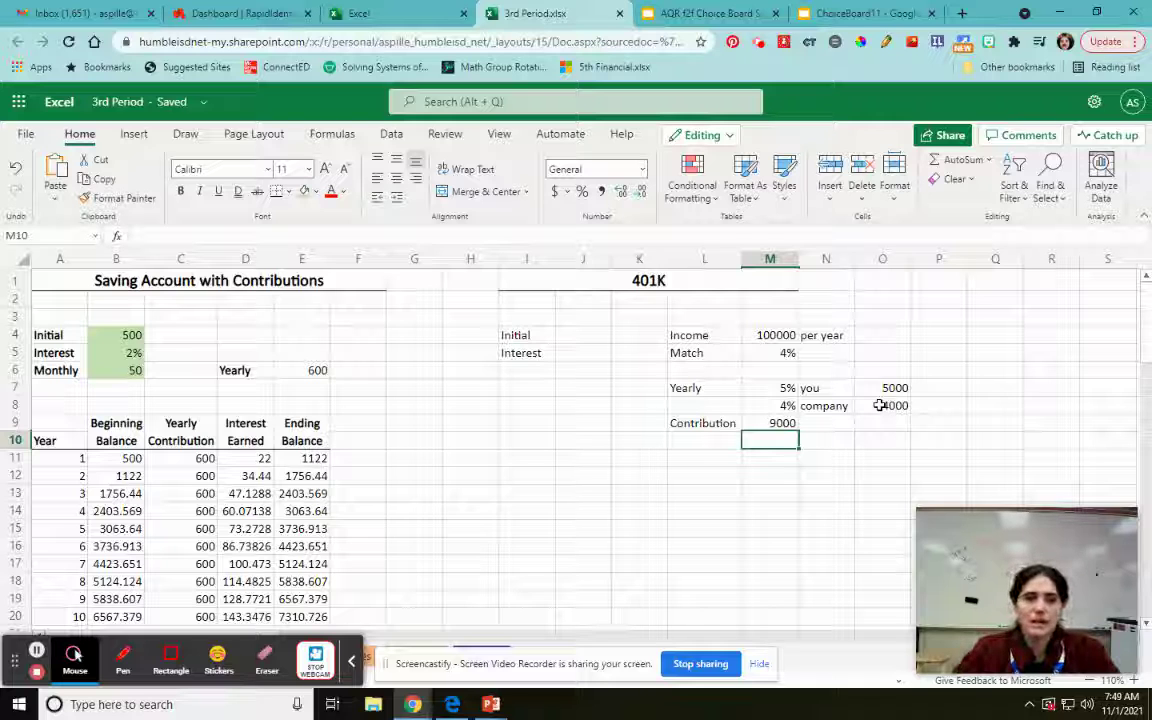
Step: Copy the header rows A9:E10 (Year through Ending Balance) to I11 and begin a formula in J13
left_click_drag(57, 424, 297, 440)
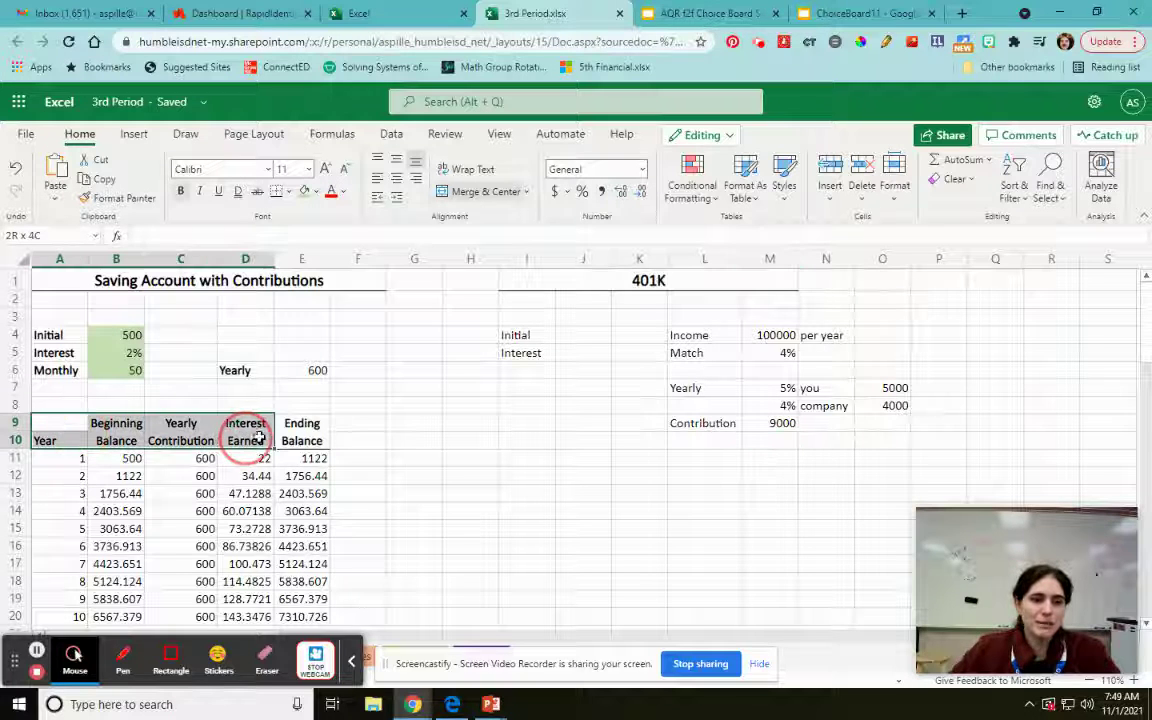
key("ctrl+c")
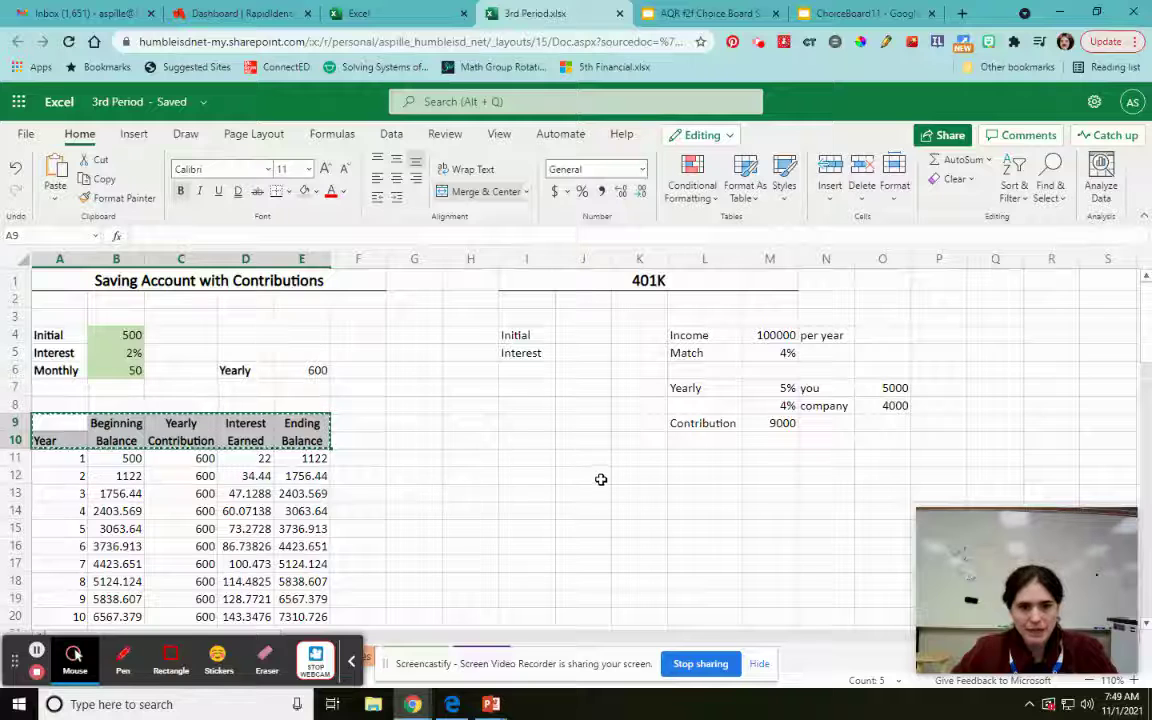
left_click(526, 462)
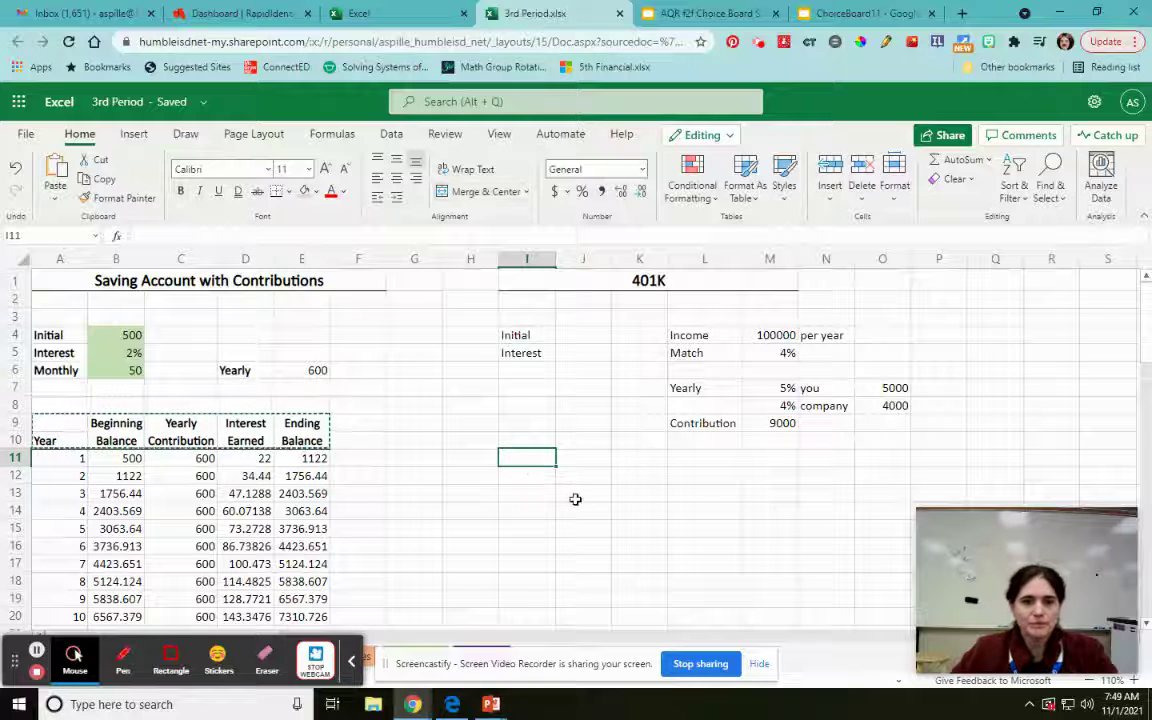
key("ctrl+v")
left_click(640, 545)
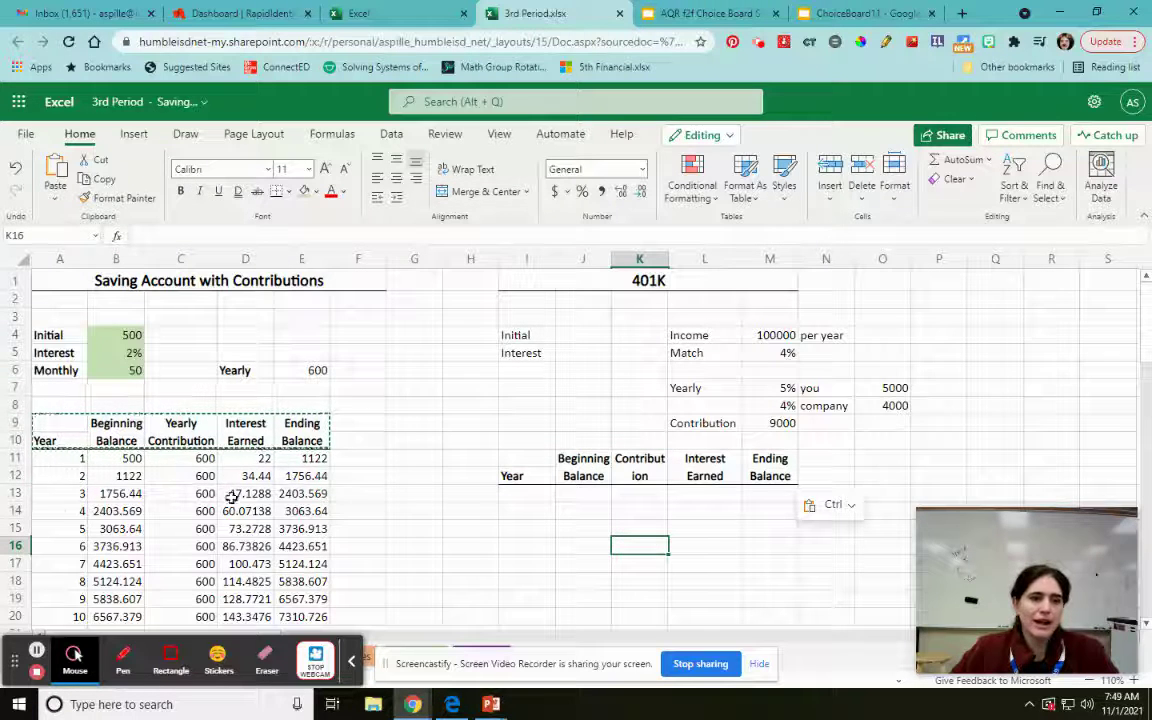
left_click(580, 496)
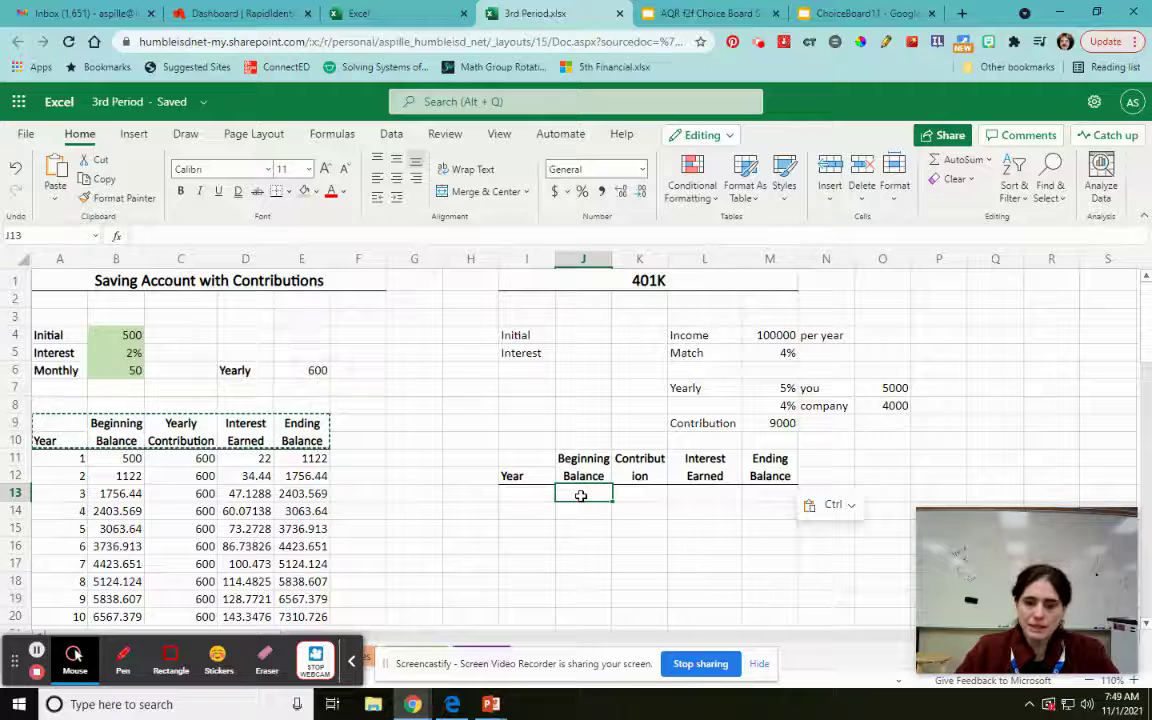
type("=")
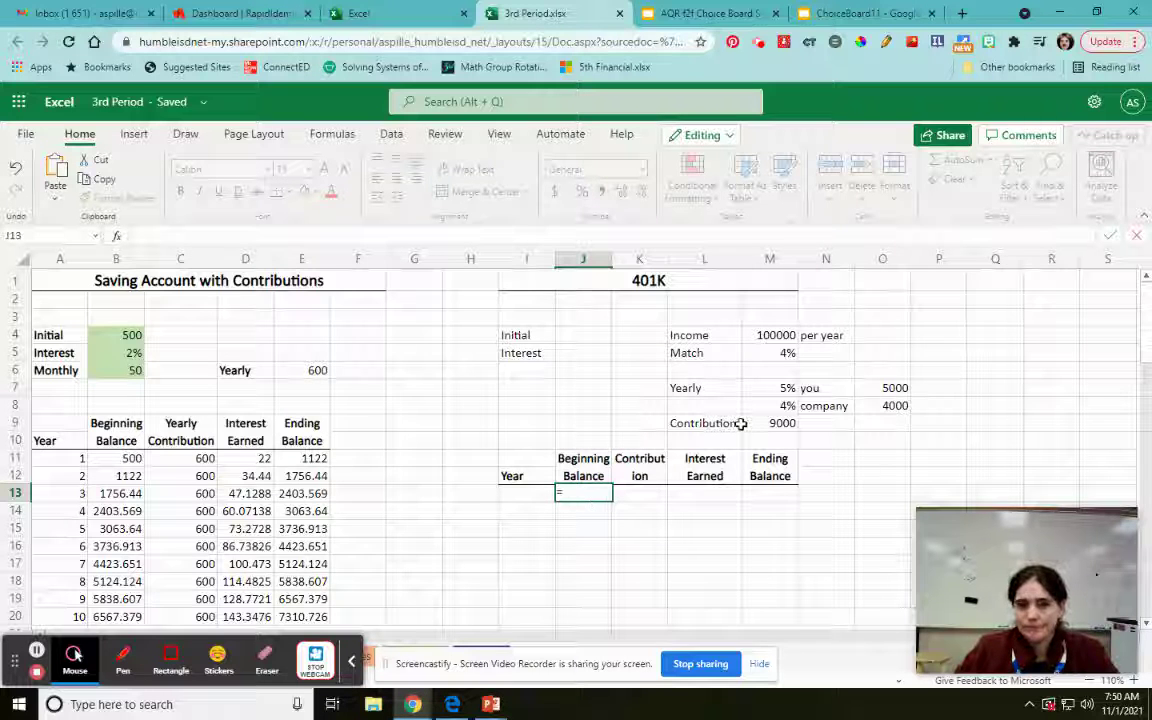
Step: Link the first Beginning Balance J13 to Initial J4 and set Initial to 1
left_click(578, 338)
key("Return")
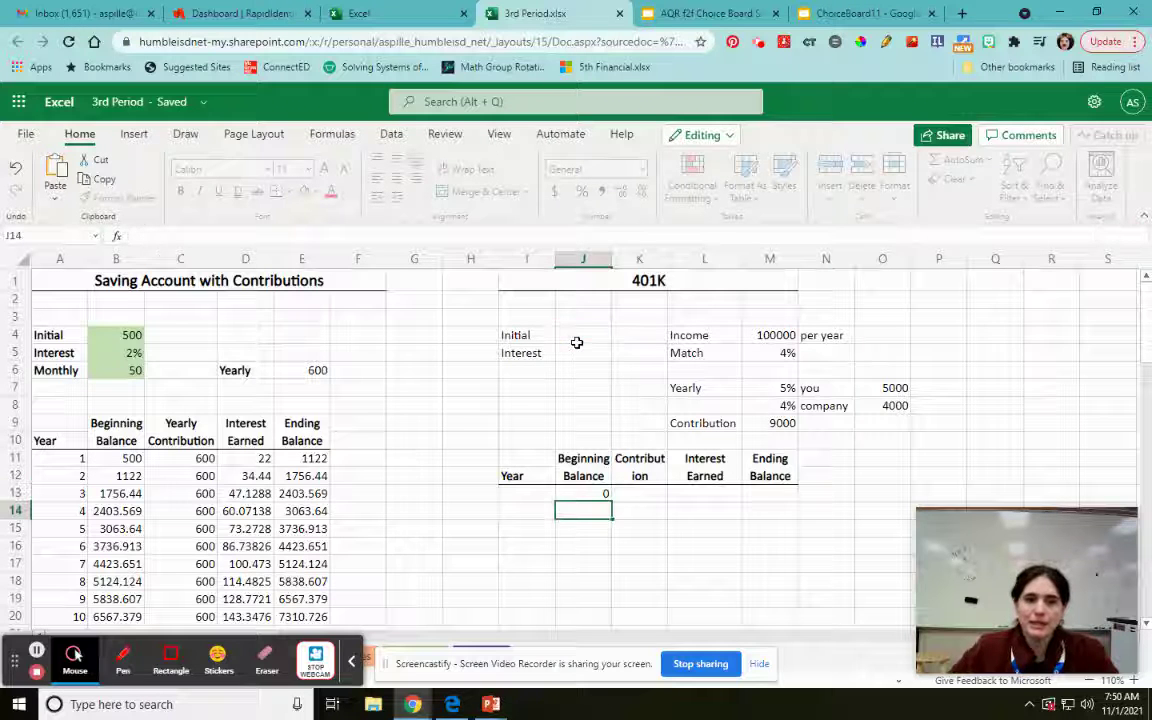
left_click(573, 331)
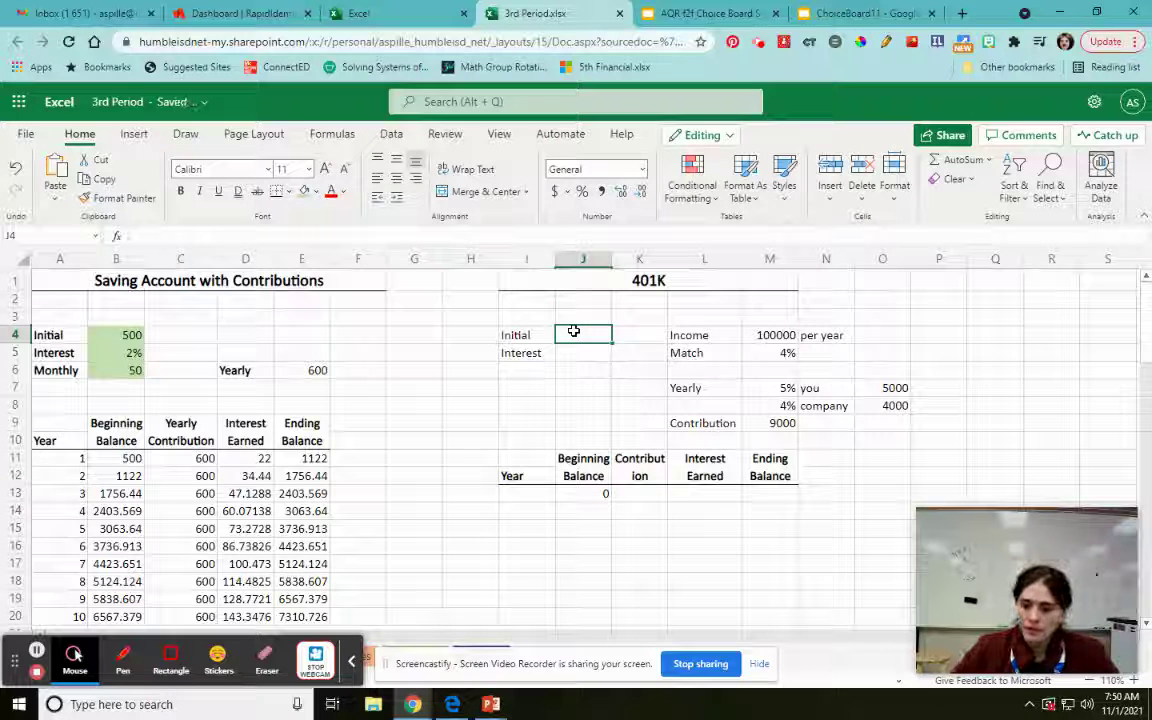
type("=")
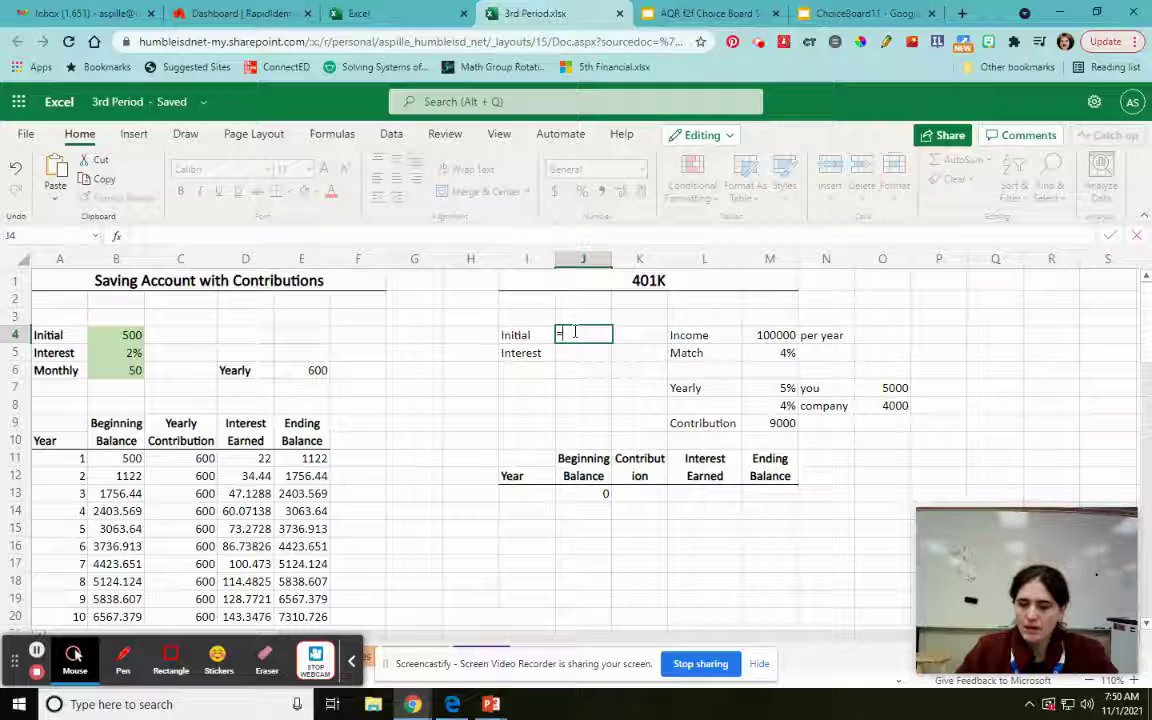
type("000")
key("Return")
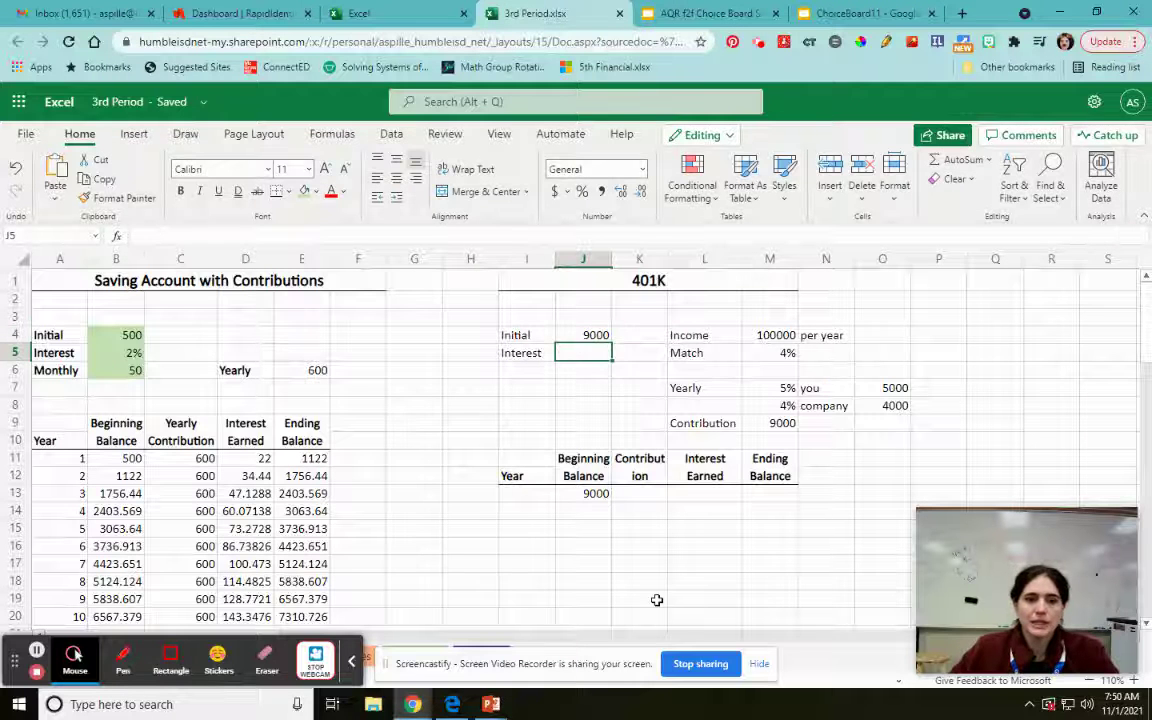
left_click(652, 495)
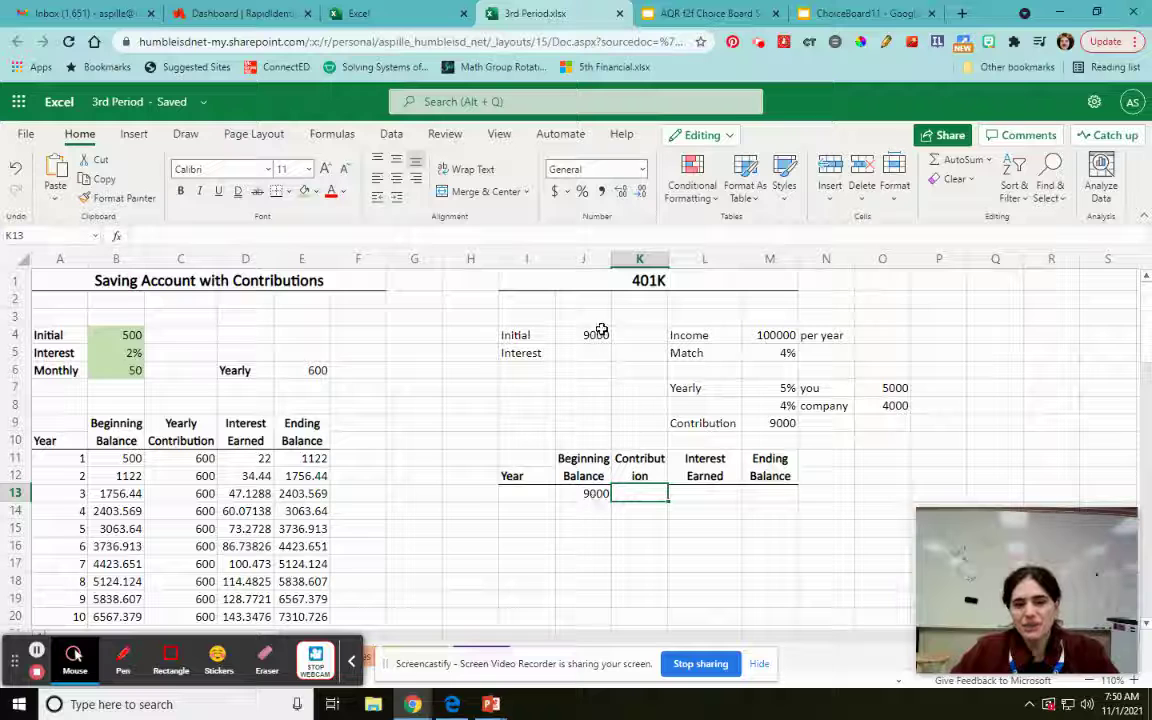
left_click(601, 333)
type("1")
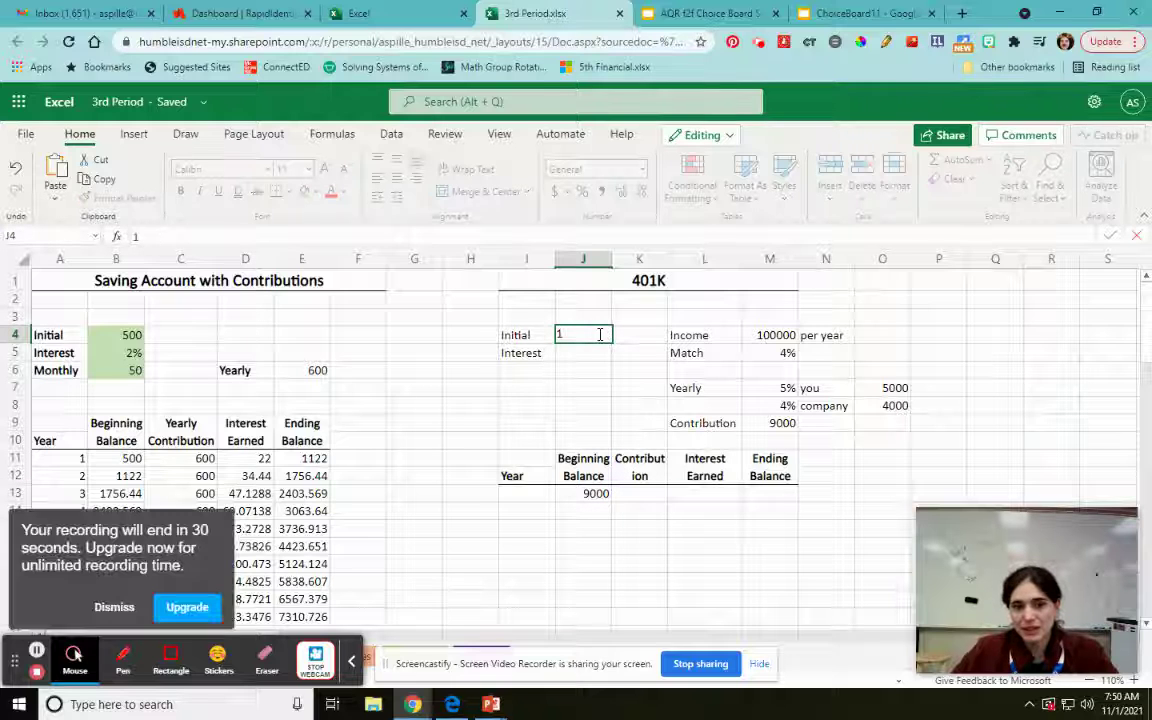
left_click(600, 578)
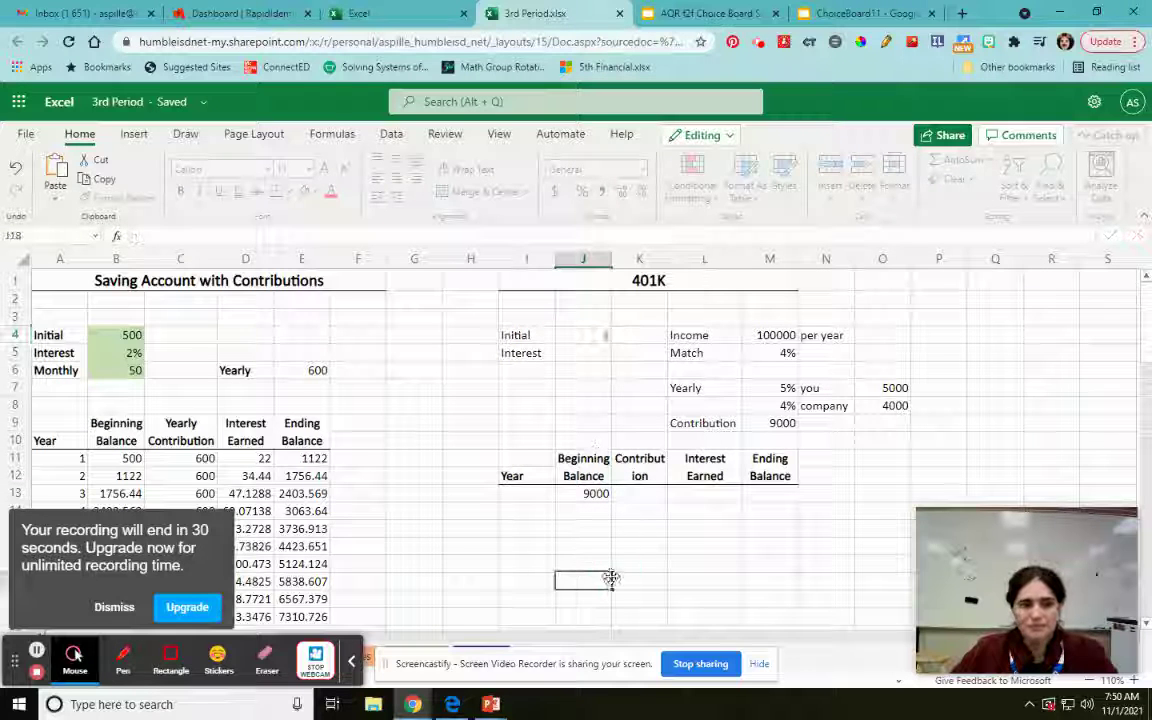
Step: Set the first Contribution K13 to =M9, showing 9000
left_click(652, 494)
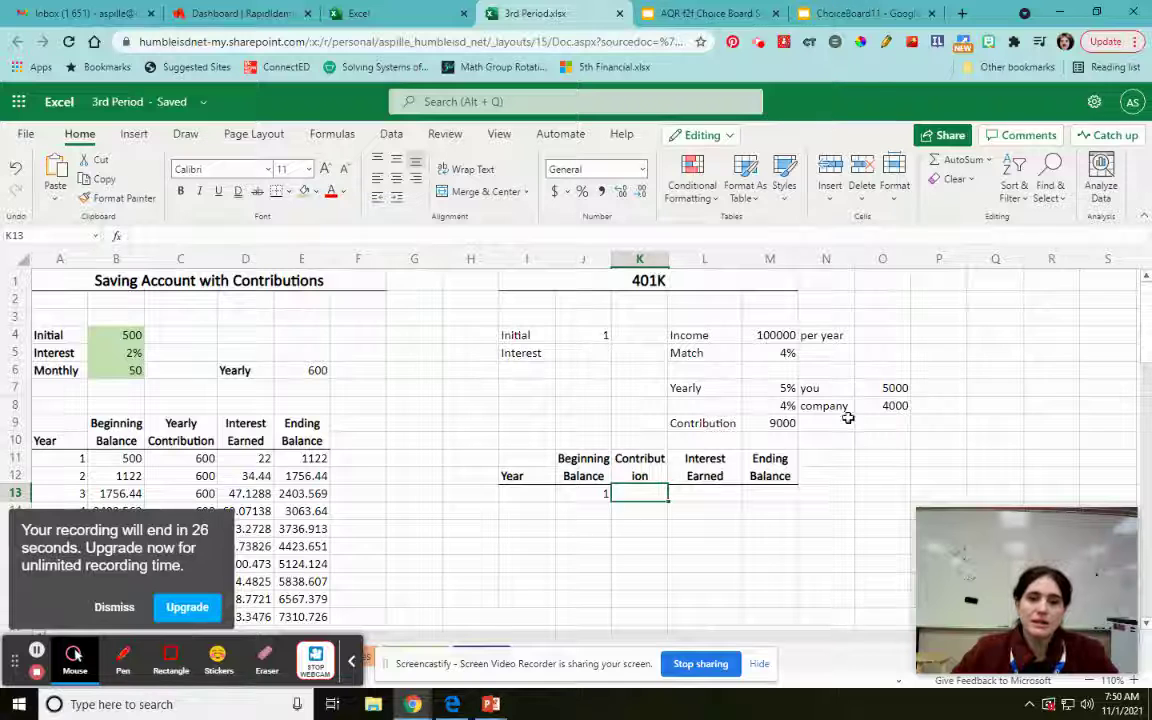
type("=")
left_click(764, 423)
key("Return")
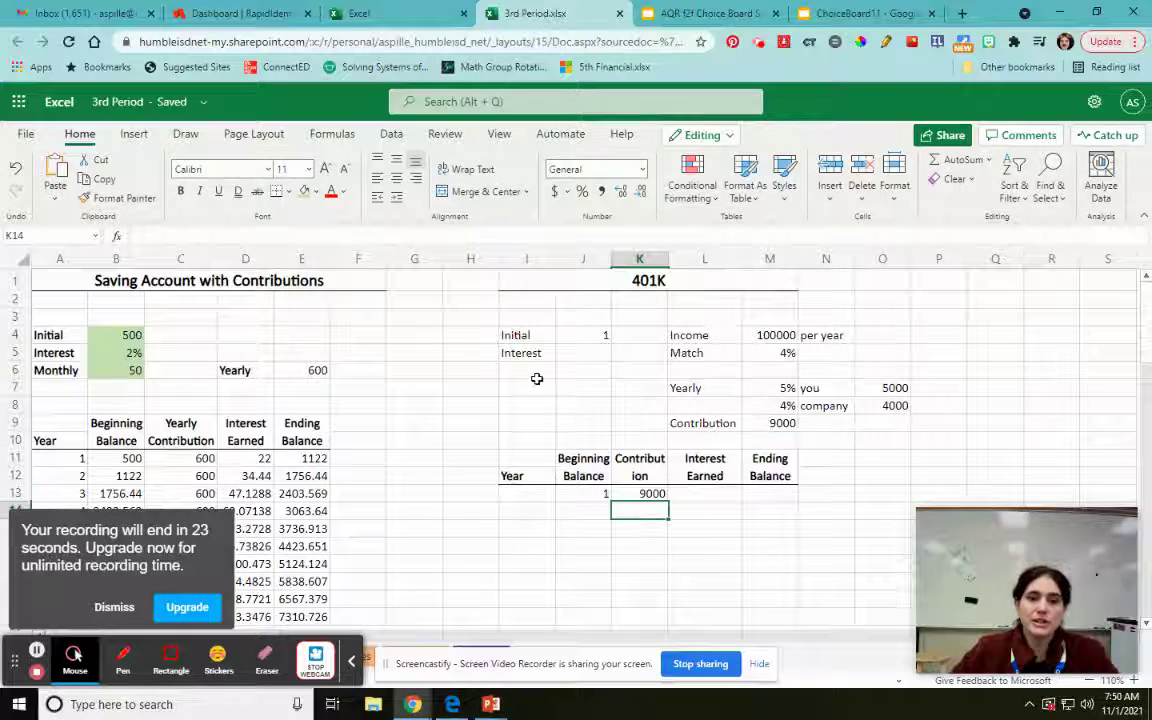